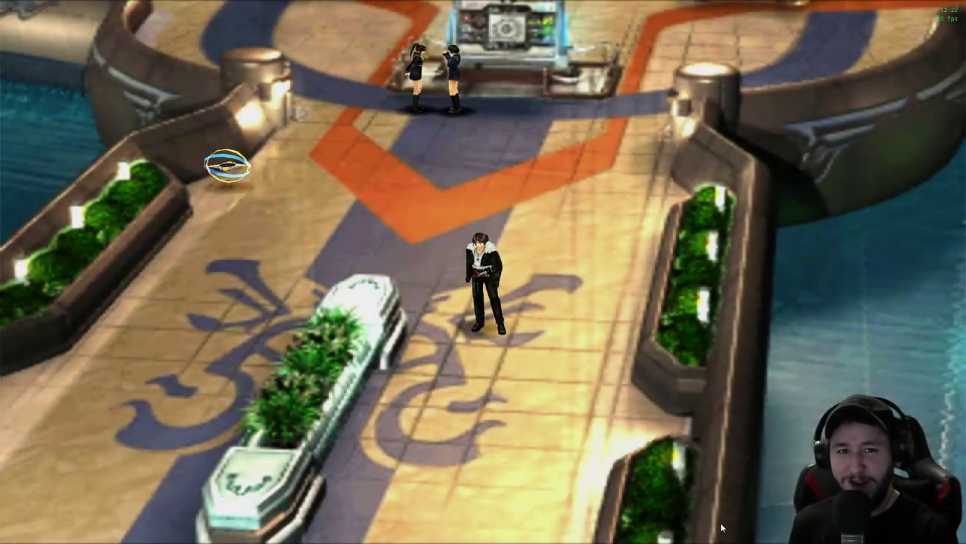
- Run Squall across the bridge walkway and up to the B-Garden Hall reception console
{"action": "key", "text": "Up"}
{"action": "key", "text": "Left"}
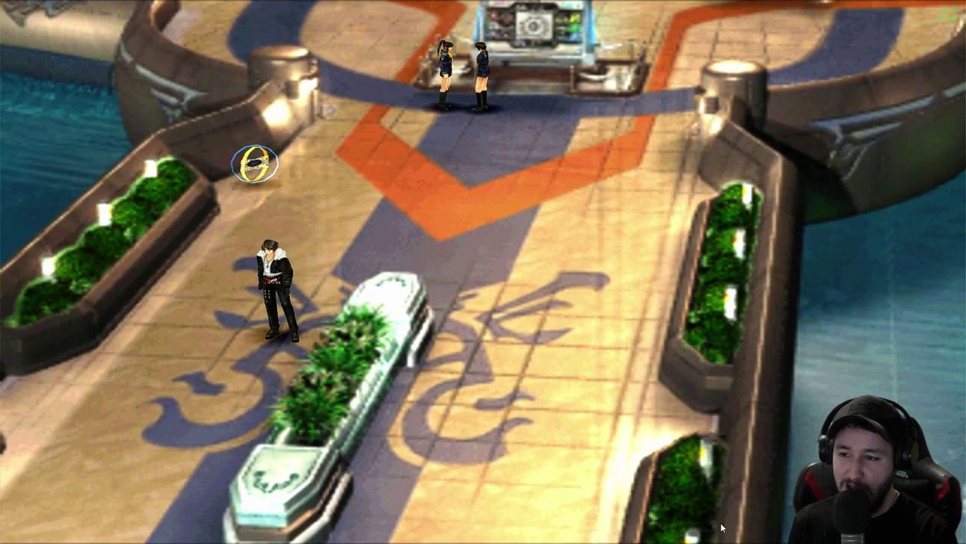
{"action": "key", "text": "Down+Left"}
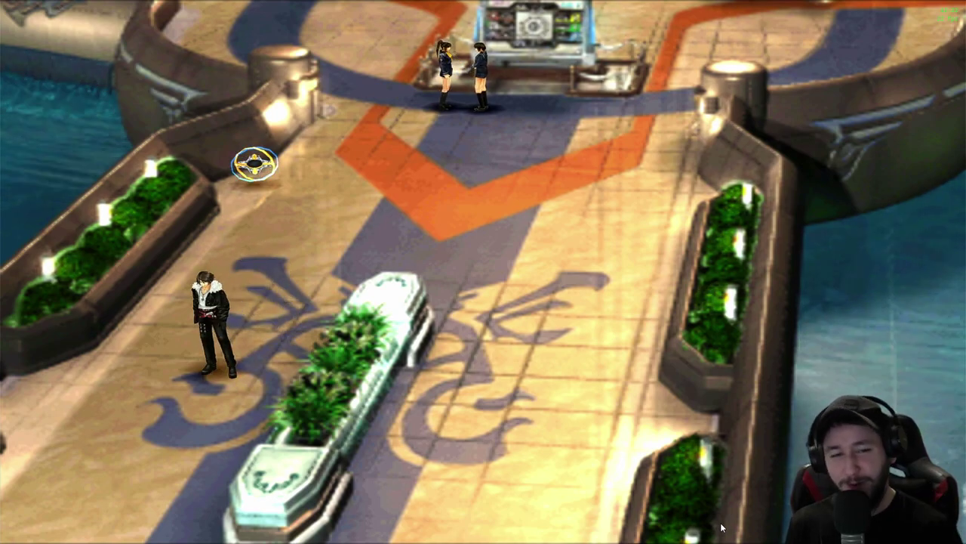
{"action": "key", "text": "Down+Left"}
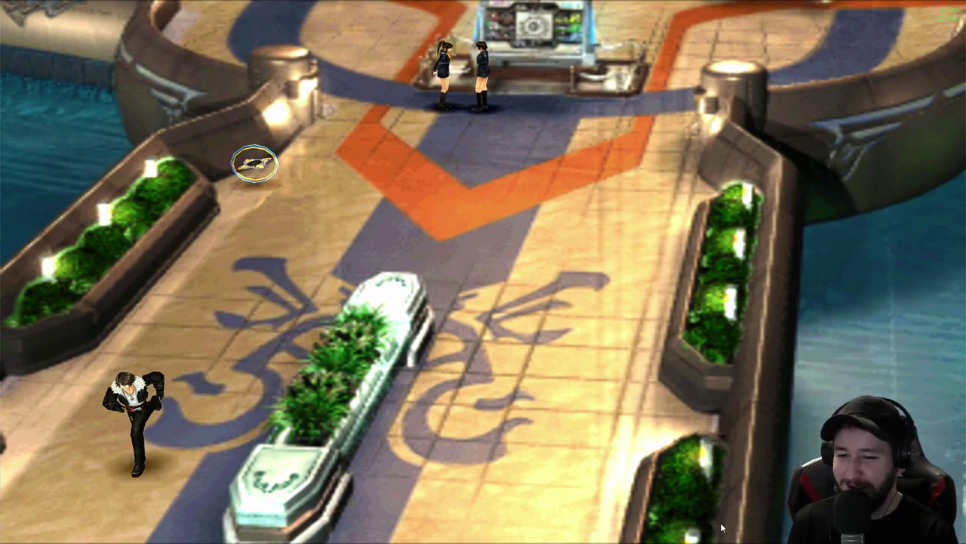
{"action": "key", "text": "Up"}
{"action": "key", "text": "Up"}
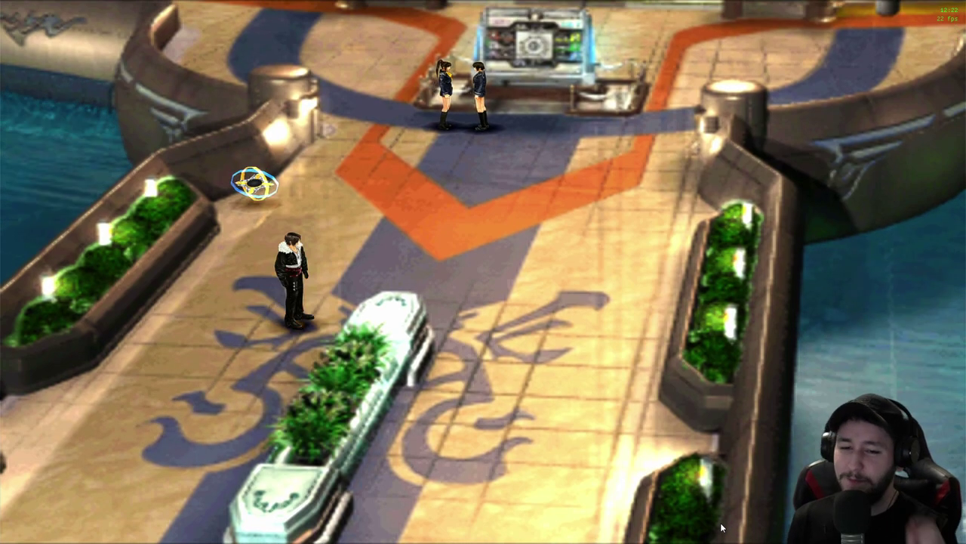
{"action": "key", "text": "Up"}
{"action": "key", "text": "Left"}
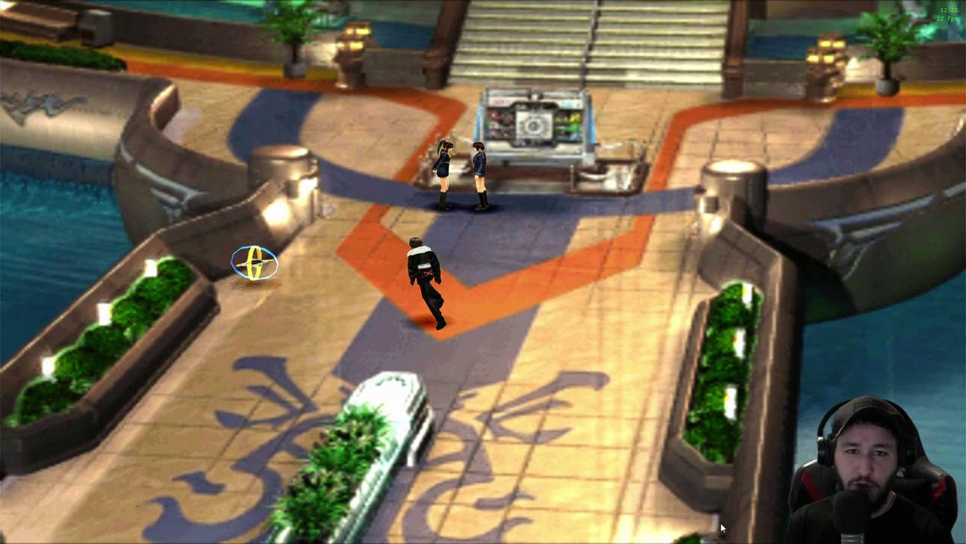
{"action": "key", "text": "Down"}
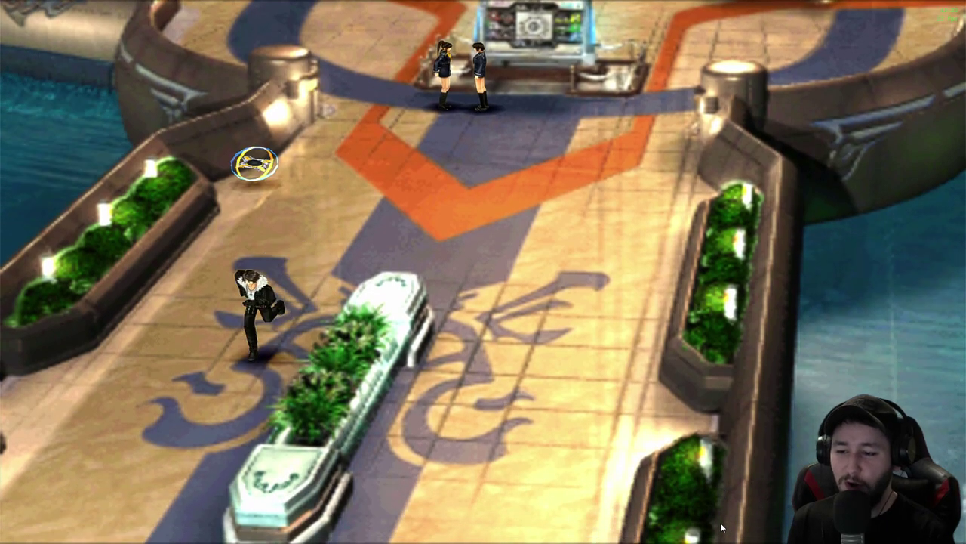
{"action": "key", "text": "Down"}
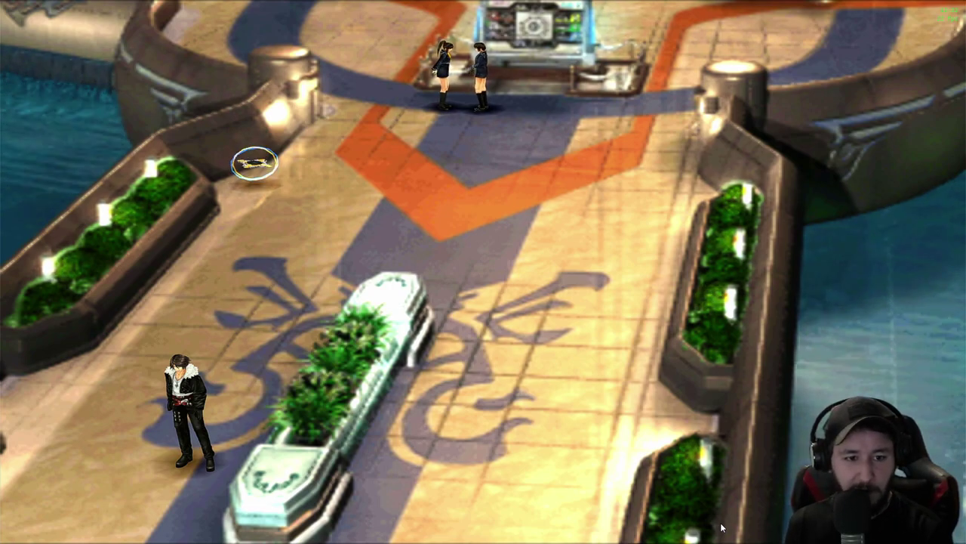
{"action": "key", "text": "Down"}
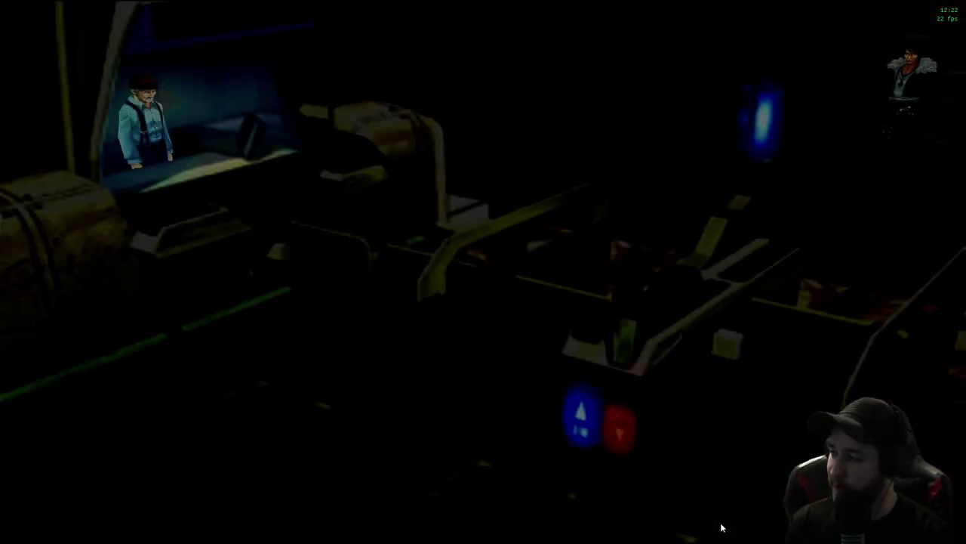
{"action": "key", "text": "Left"}
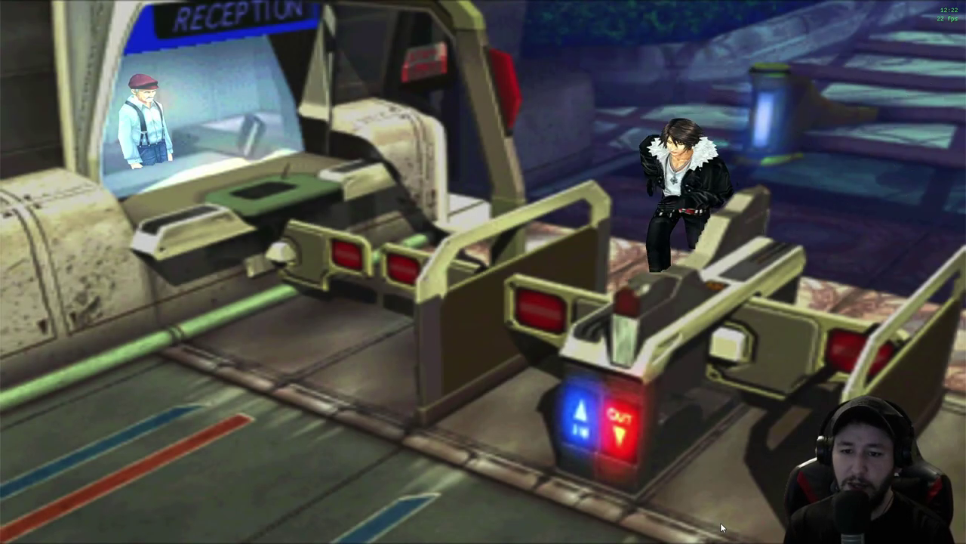
- Bring up the main menu, browse Junction and Item, then close it
{"action": "key", "text": "v"}
{"action": "key", "text": "Up"}
{"action": "key", "text": "Down"}
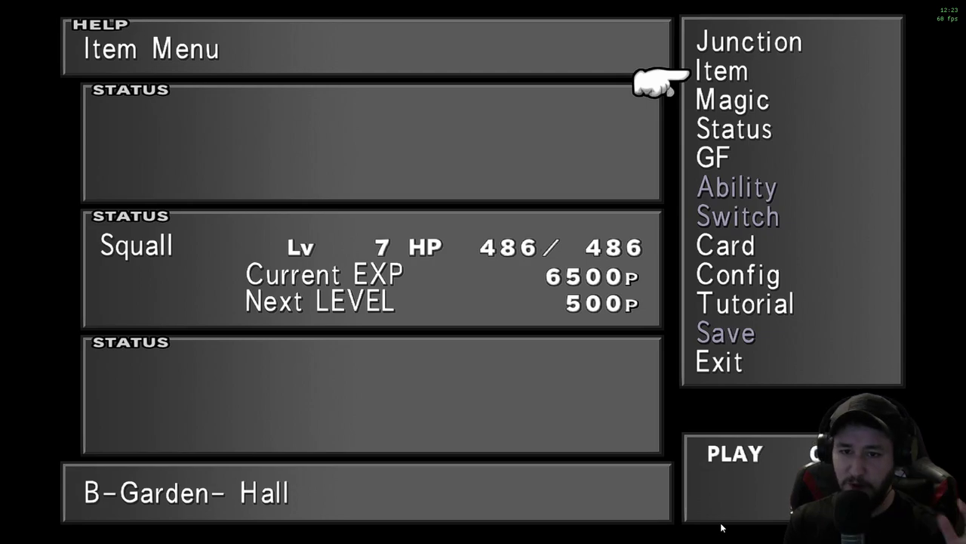
{"action": "key", "text": "v"}
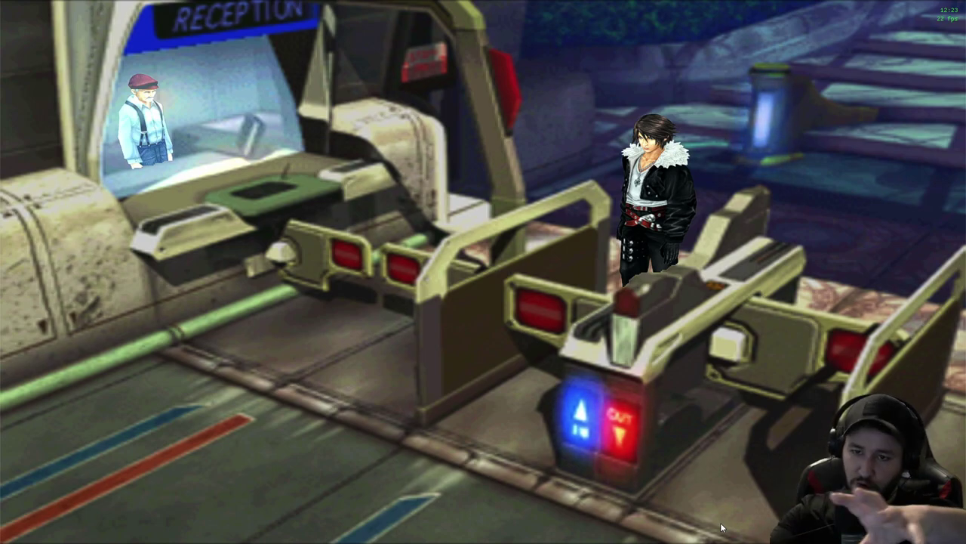
- Choose Exit from the main menu and answer Yes to 'Exit game?'
{"action": "key", "text": "Up"}
{"action": "key", "text": "v"}
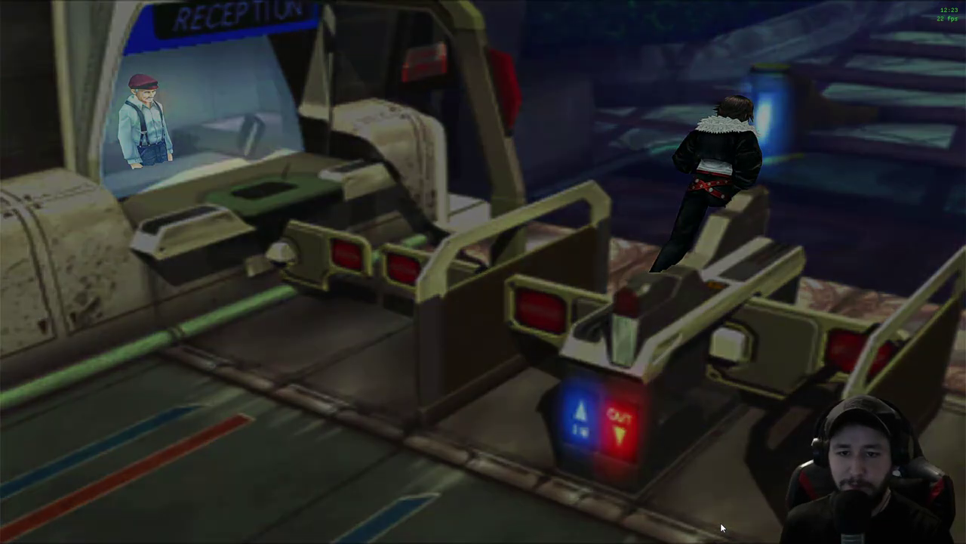
{"action": "key", "text": "Up"}
{"action": "key", "text": "x"}
{"action": "key", "text": "Up"}
{"action": "key", "text": "x"}
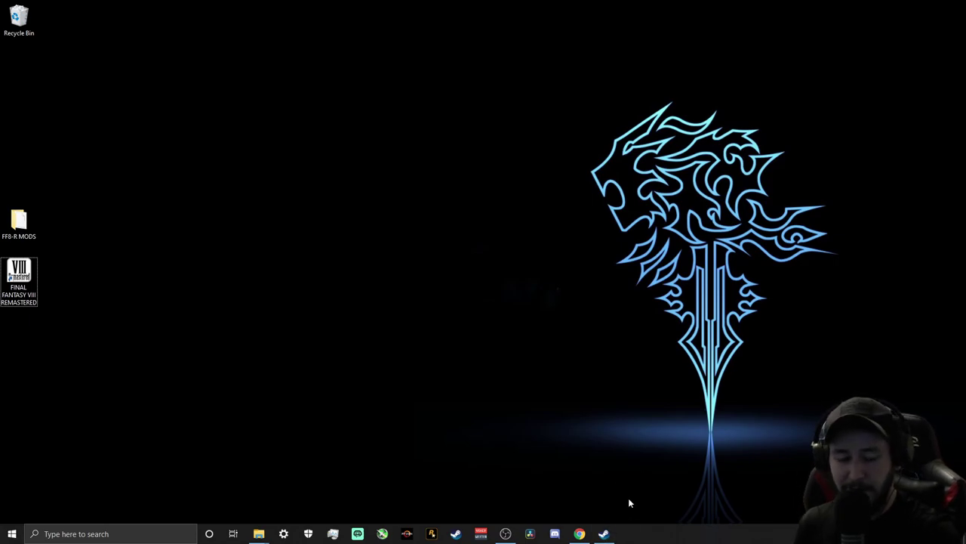
- Use Manage > Browse local files on FINAL FANTASY VIII - REMASTERED in the Steam library
{"action": "left_click", "coordinate": [604, 534]}
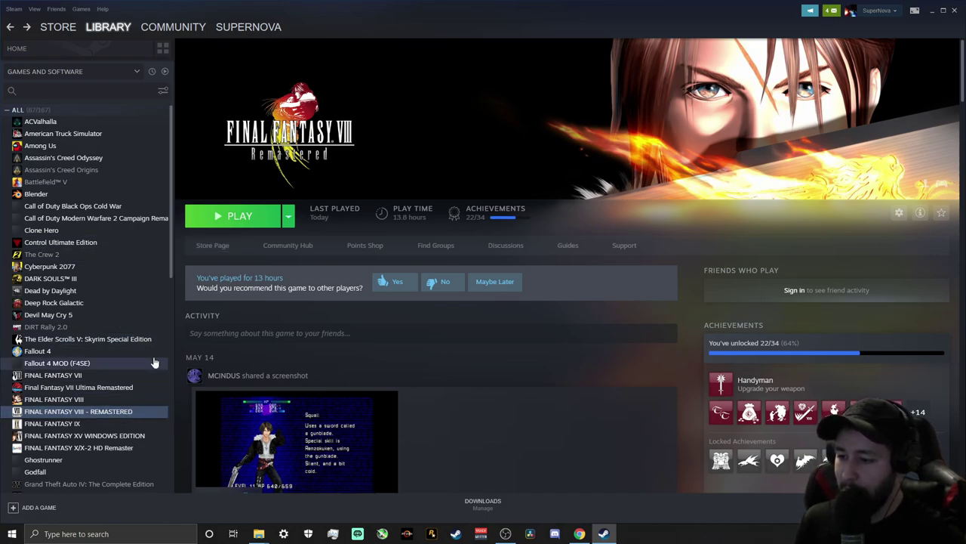
{"action": "mouse_move", "coordinate": [128, 23]}
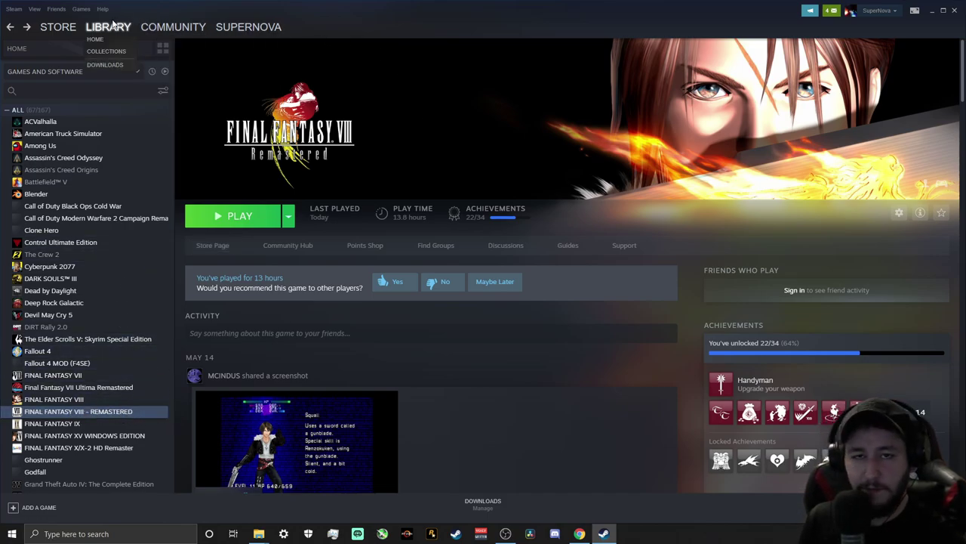
{"action": "right_click", "coordinate": [89, 413]}
{"action": "mouse_move", "coordinate": [110, 459]}
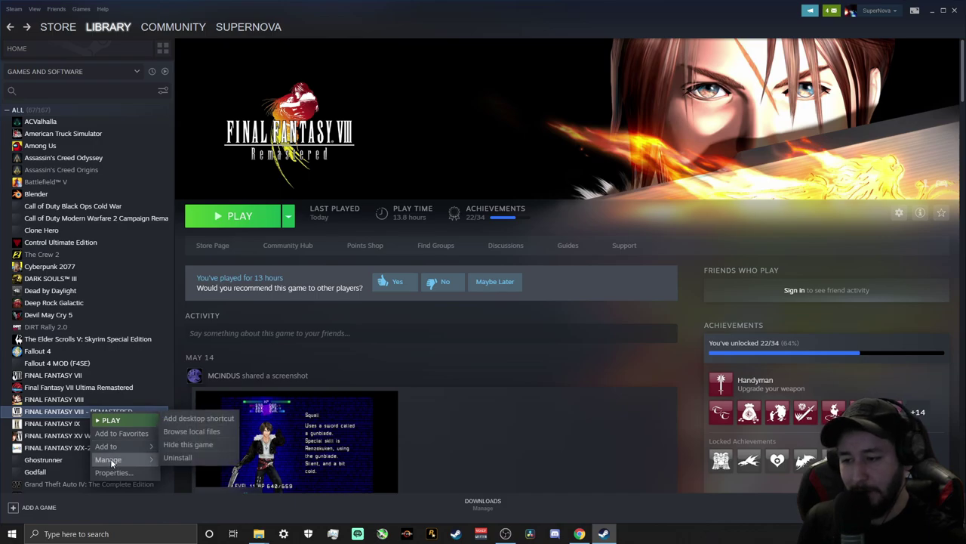
{"action": "left_click", "coordinate": [185, 430]}
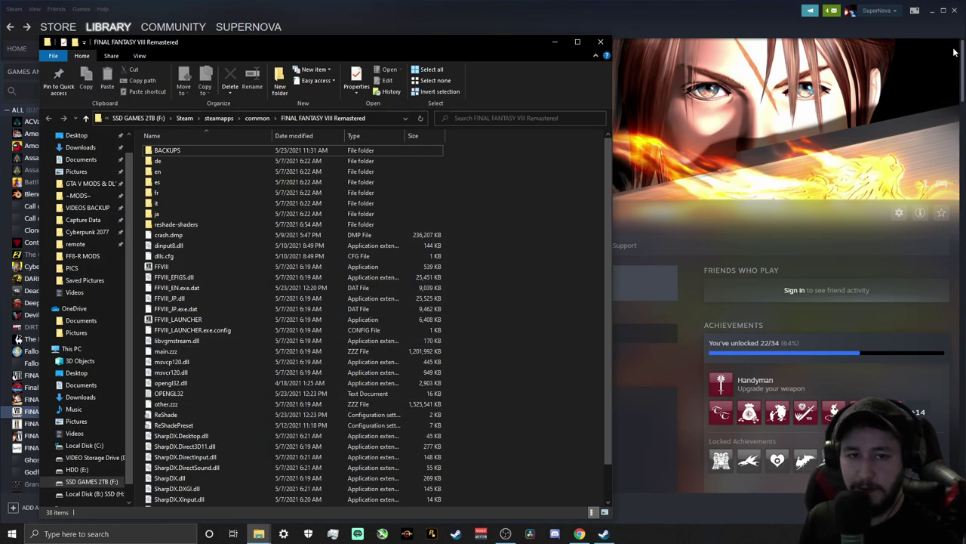
- Minimize Steam, shift the game folder window, then minimize that window as well
{"action": "left_click", "coordinate": [930, 12]}
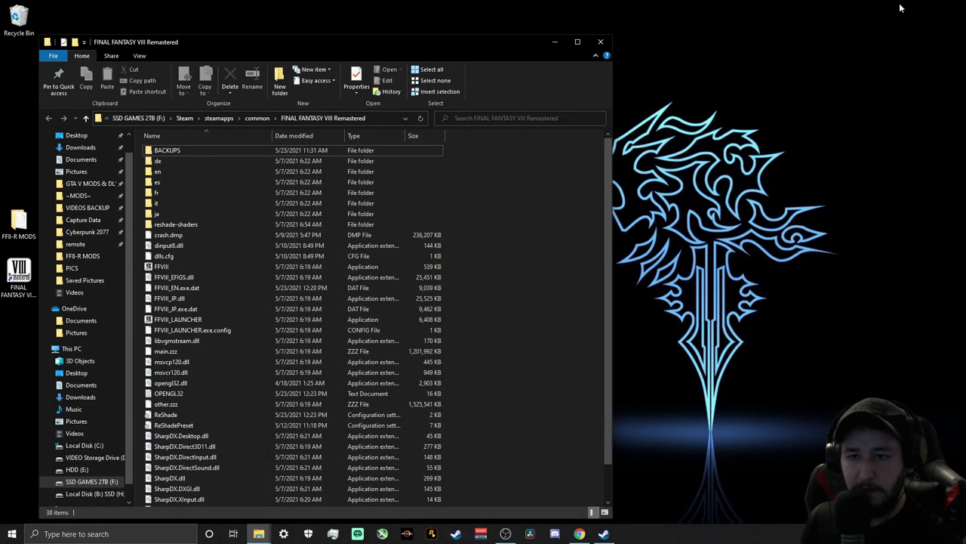
{"action": "mouse_move", "coordinate": [320, 40]}
{"action": "left_mouse_down"}
{"action": "mouse_move", "coordinate": [349, 35]}
{"action": "mouse_move", "coordinate": [304, 41]}
{"action": "left_mouse_up"}
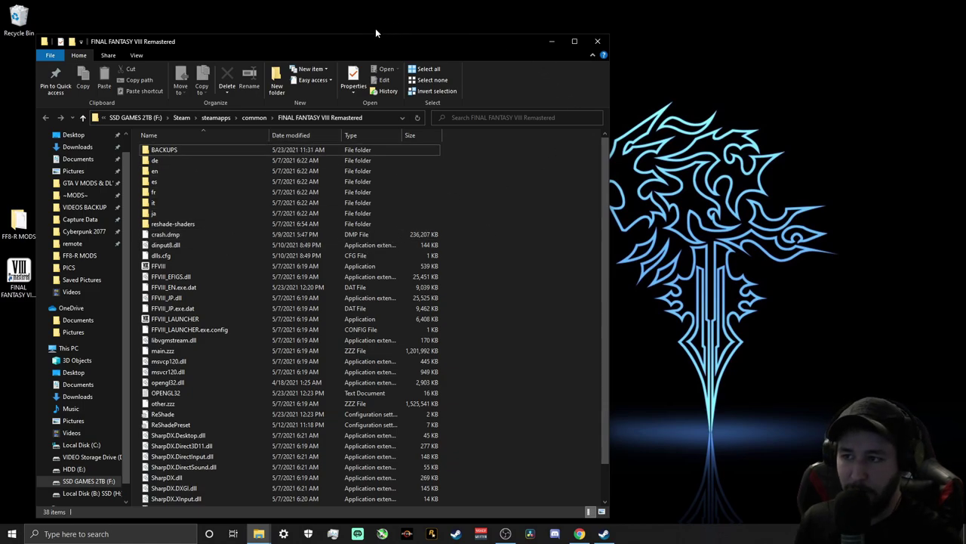
{"action": "left_click", "coordinate": [552, 42]}
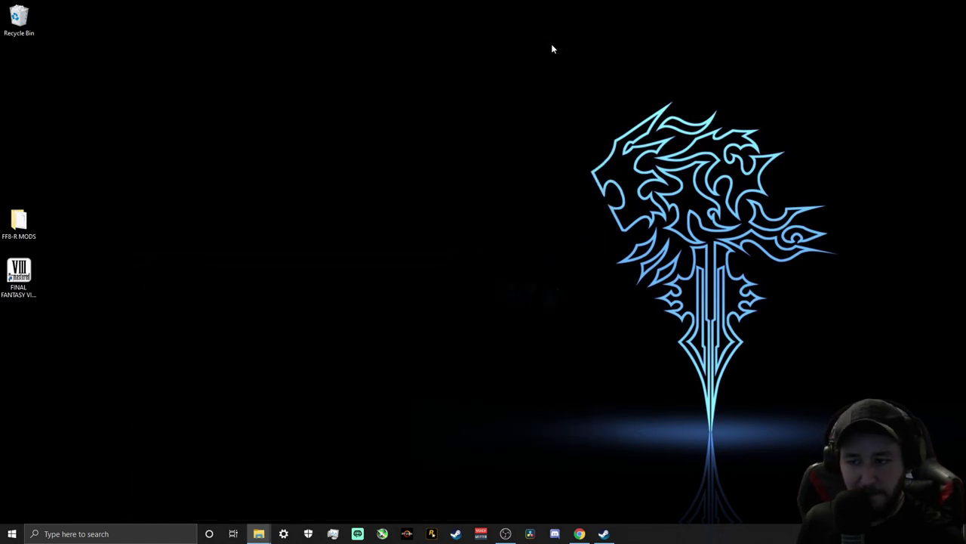
- Download ff8_demaster_128a.zip from the FF8_demastered Releases assets, then minimize Chrome
{"action": "left_click", "coordinate": [580, 534]}
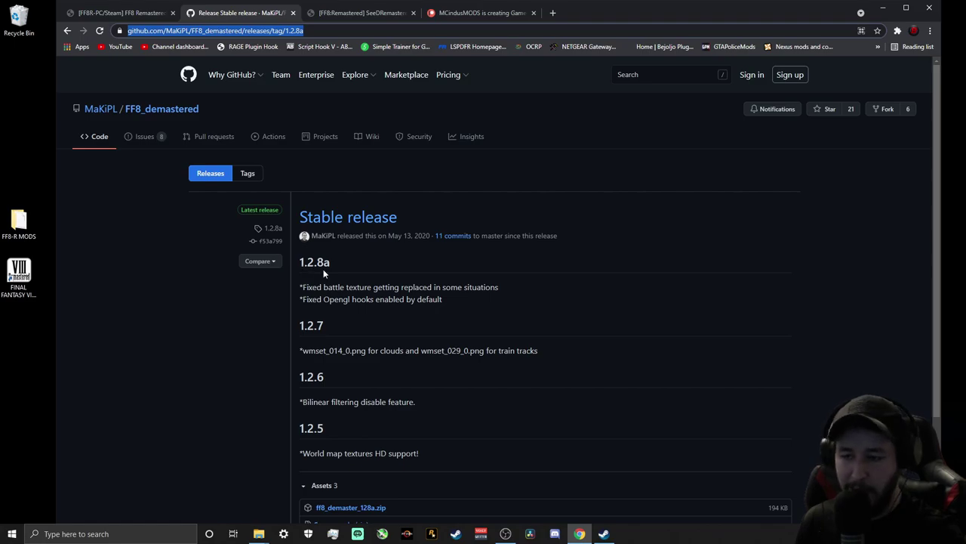
{"action": "scroll", "coordinate": [400, 287], "scroll_direction": "down", "scroll_amount": 3}
{"action": "scroll", "coordinate": [375, 269], "scroll_direction": "up", "scroll_amount": 3}
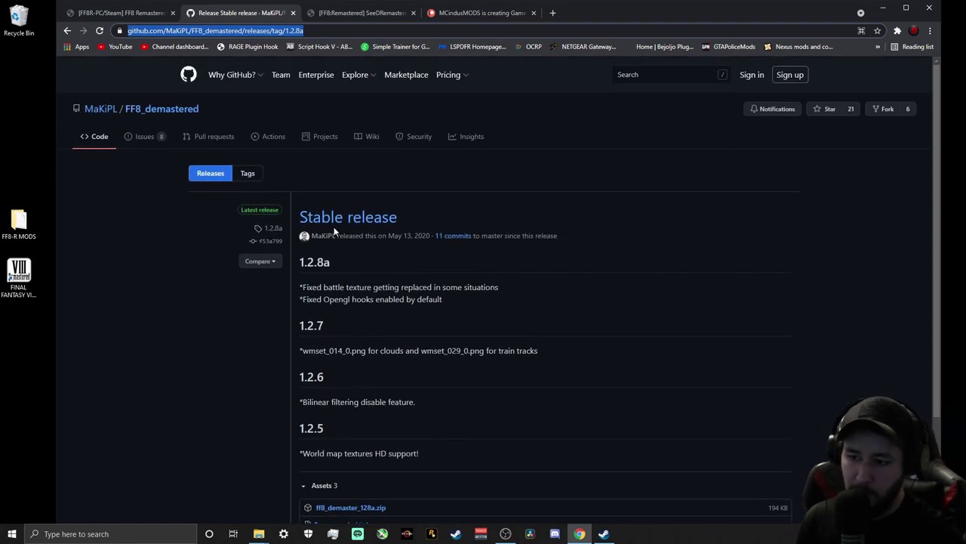
{"action": "scroll", "coordinate": [344, 366], "scroll_direction": "down", "scroll_amount": 3}
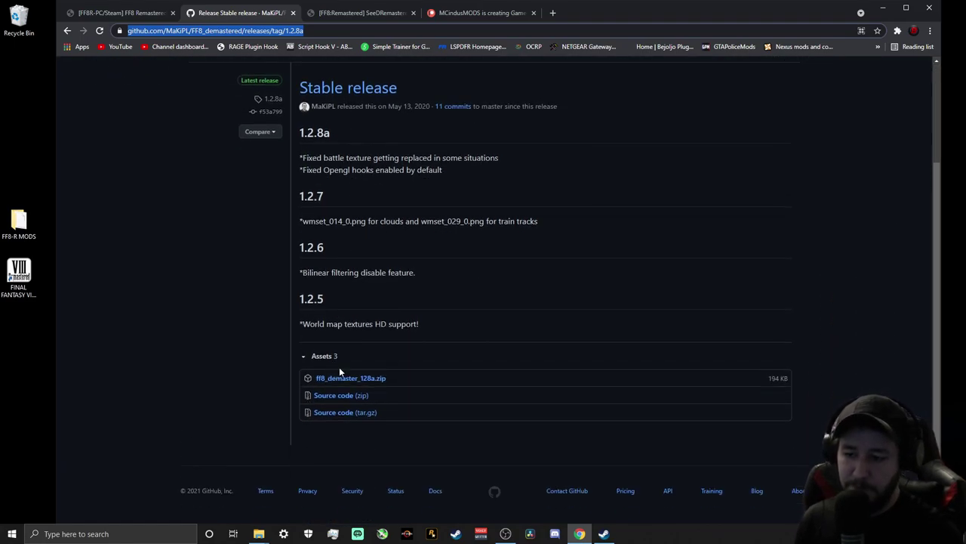
{"action": "key", "text": "Return"}
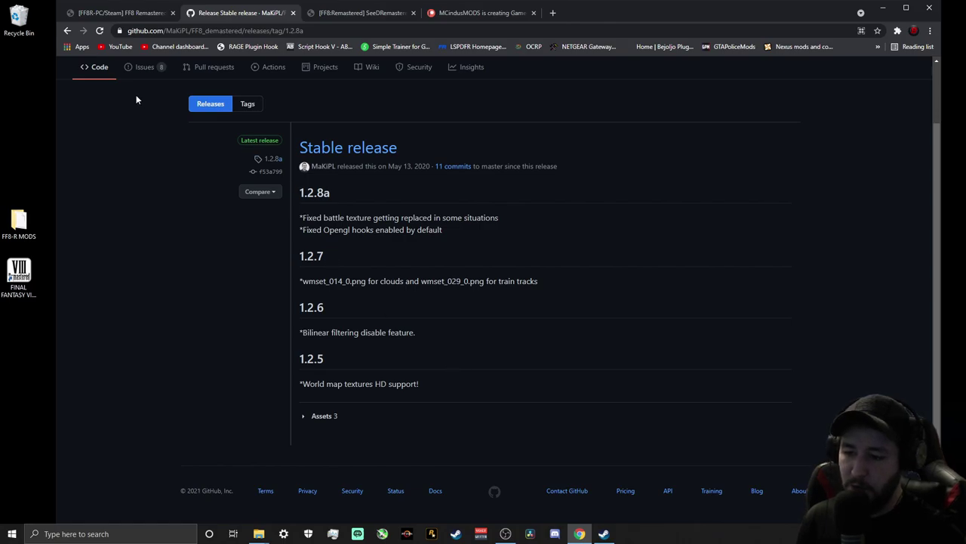
{"action": "key", "text": "alt+Left"}
{"action": "scroll", "coordinate": [370, 255], "scroll_direction": "up", "scroll_amount": 6}
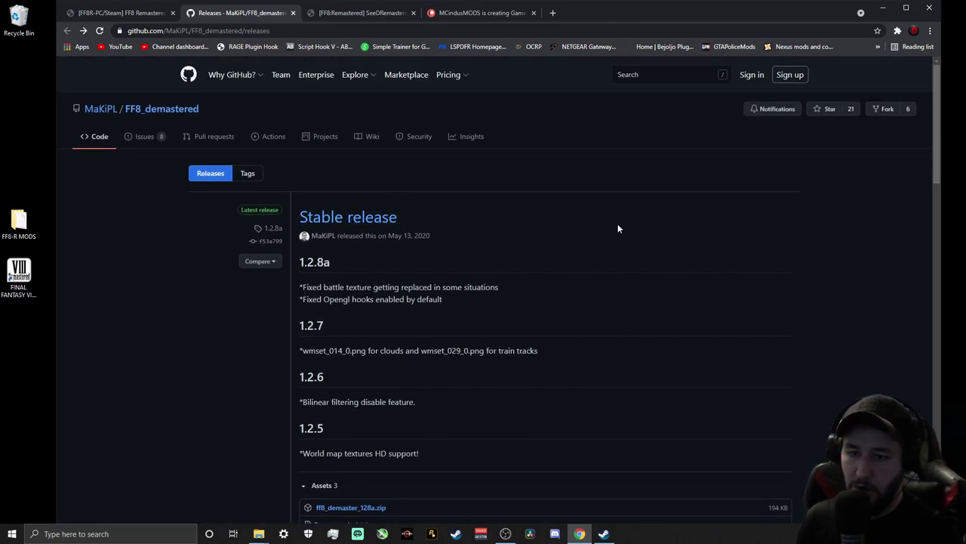
{"action": "scroll", "coordinate": [536, 287], "scroll_direction": "down", "scroll_amount": 2}
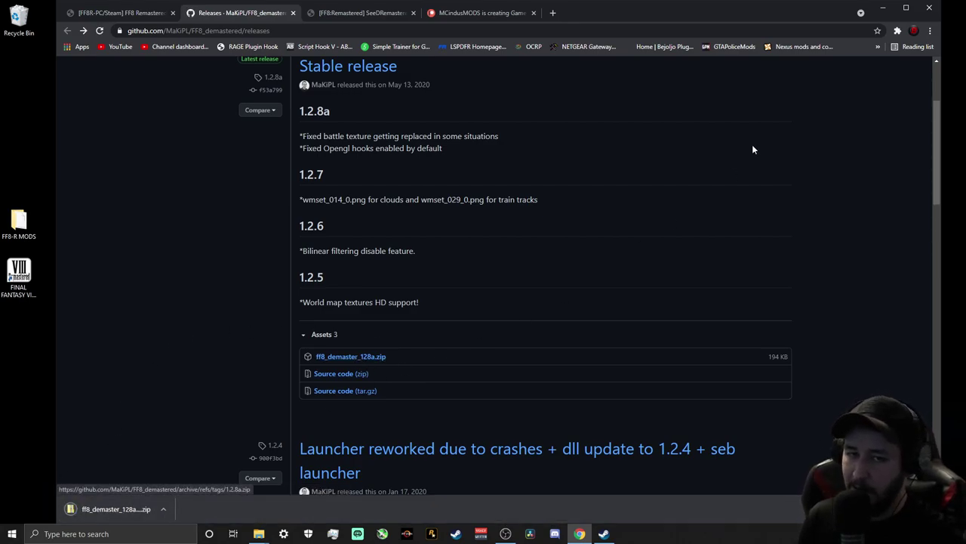
{"action": "left_click", "coordinate": [882, 10]}
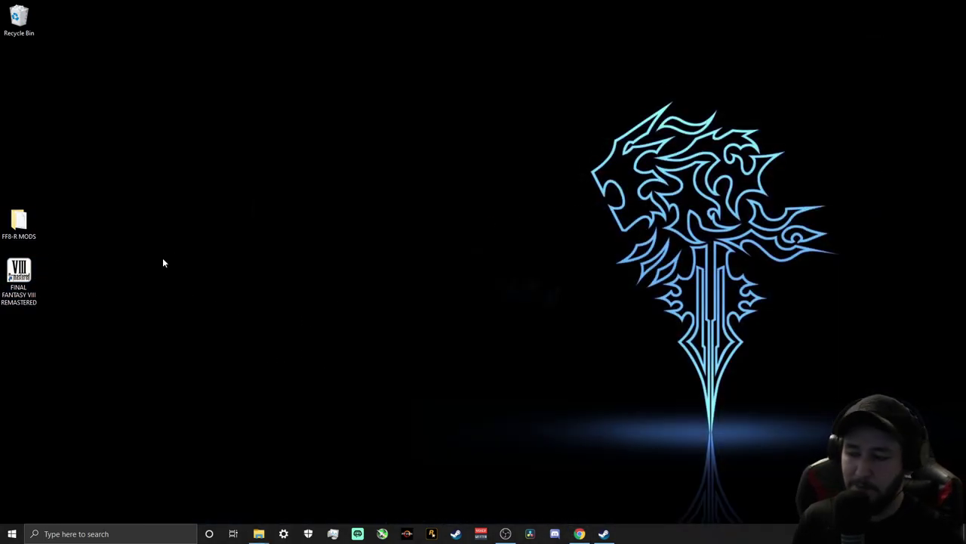
- Open the Downloads folder from the taskbar and move its window into place
{"action": "mouse_move", "coordinate": [259, 533]}
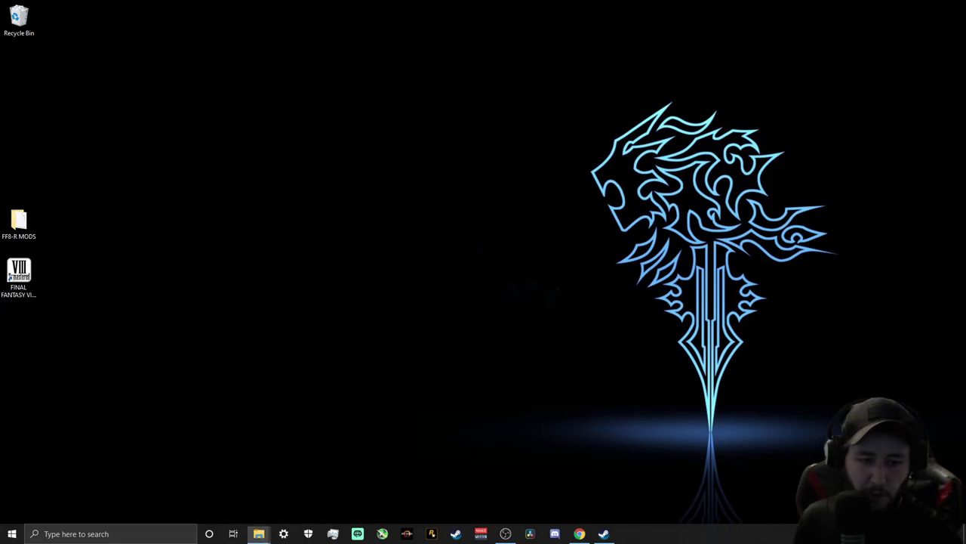
{"action": "left_click", "coordinate": [258, 533]}
{"action": "left_click_drag", "start_coordinate": [693, 64], "coordinate": [579, 58]}
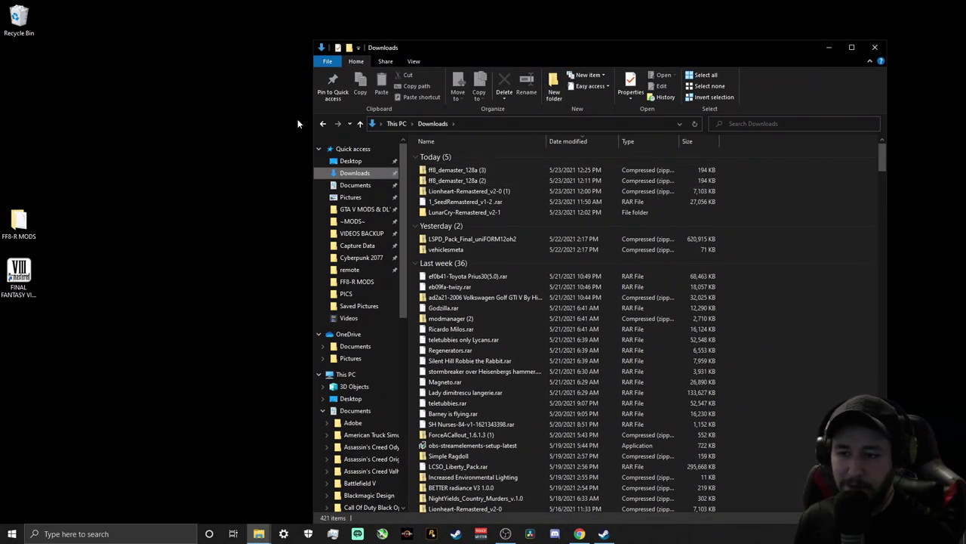
{"action": "left_click", "coordinate": [91, 214]}
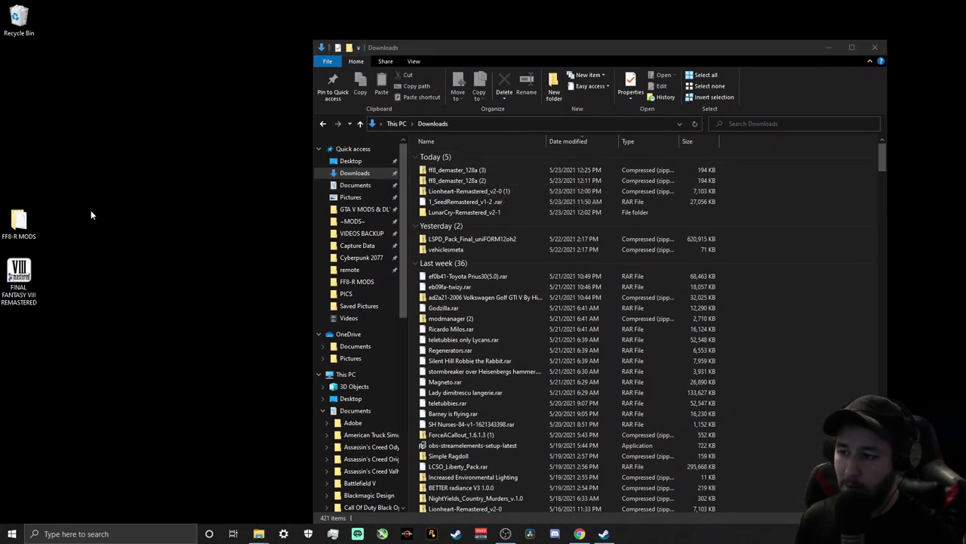
- Create a desktop folder with the default name New folder
{"action": "right_click", "coordinate": [67, 218]}
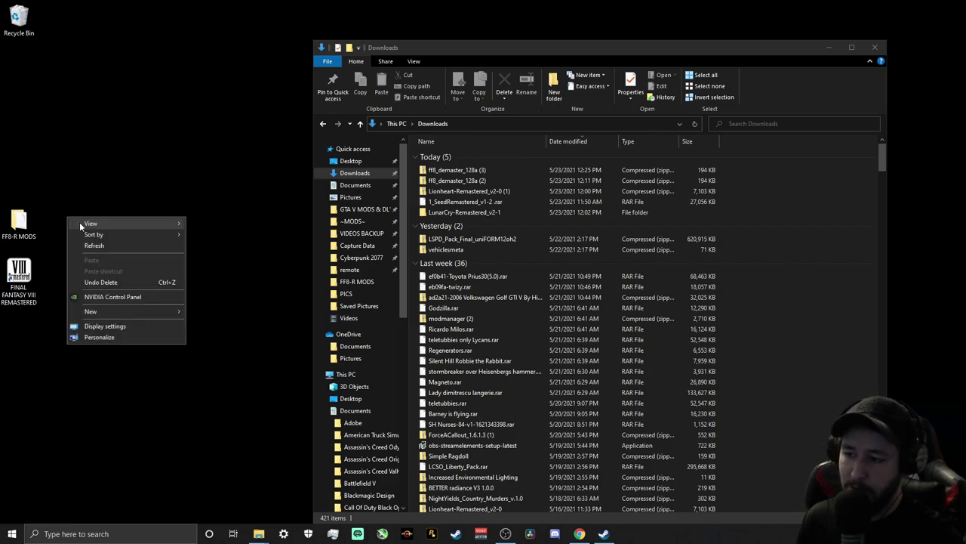
{"action": "mouse_move", "coordinate": [121, 311]}
{"action": "left_click", "coordinate": [203, 311]}
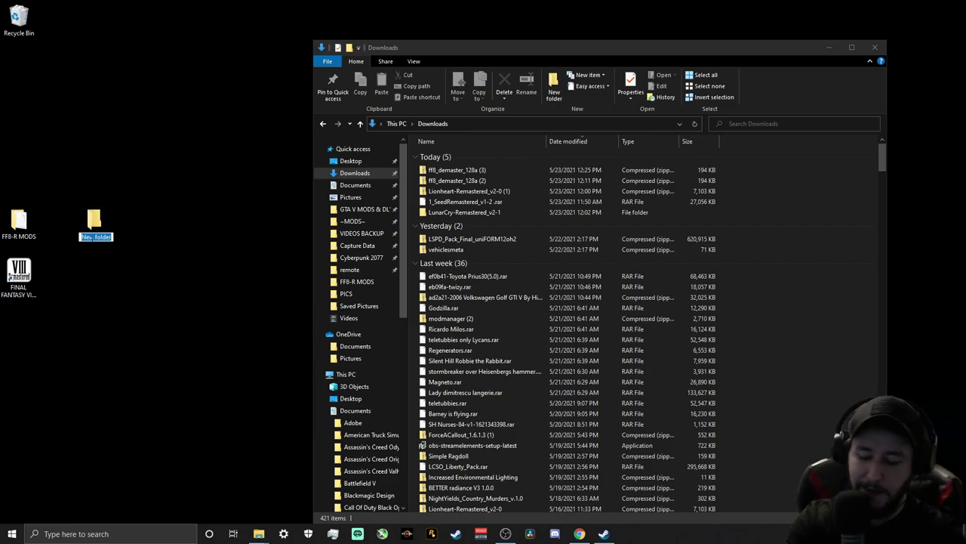
{"action": "left_click", "coordinate": [103, 223]}
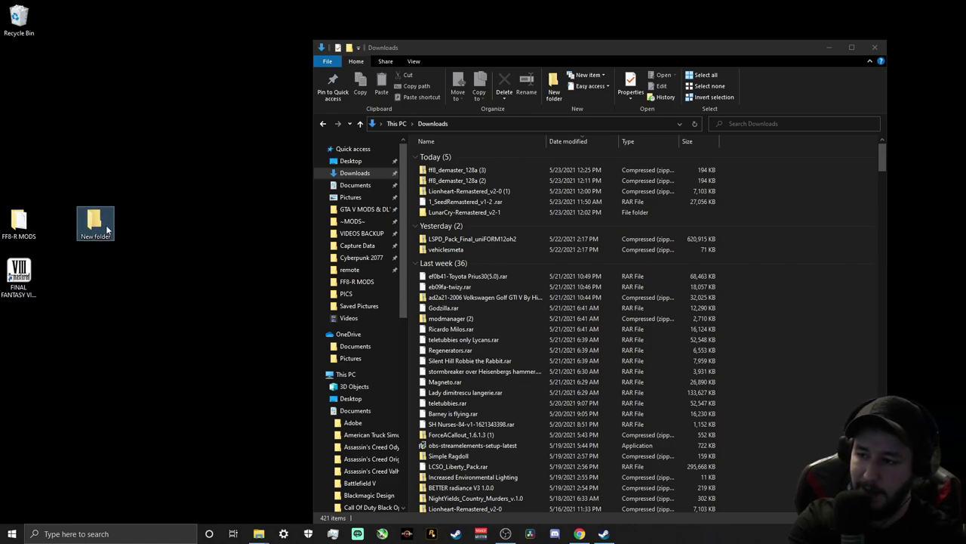
- Drag the ff8_demaster_128a (3) archive from Downloads into the FF8-R MODS folder
{"action": "double_click", "coordinate": [29, 233]}
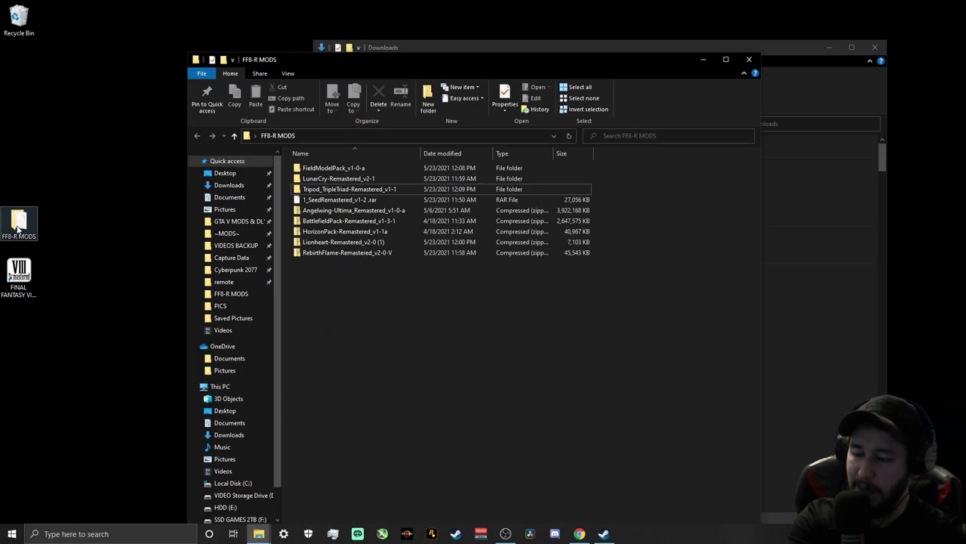
{"action": "left_click_drag", "start_coordinate": [509, 61], "coordinate": [324, 106]}
{"action": "mouse_move", "coordinate": [591, 49]}
{"action": "left_mouse_down"}
{"action": "mouse_move", "coordinate": [553, 48]}
{"action": "mouse_move", "coordinate": [606, 52]}
{"action": "left_mouse_up"}
{"action": "left_click", "coordinate": [541, 172]}
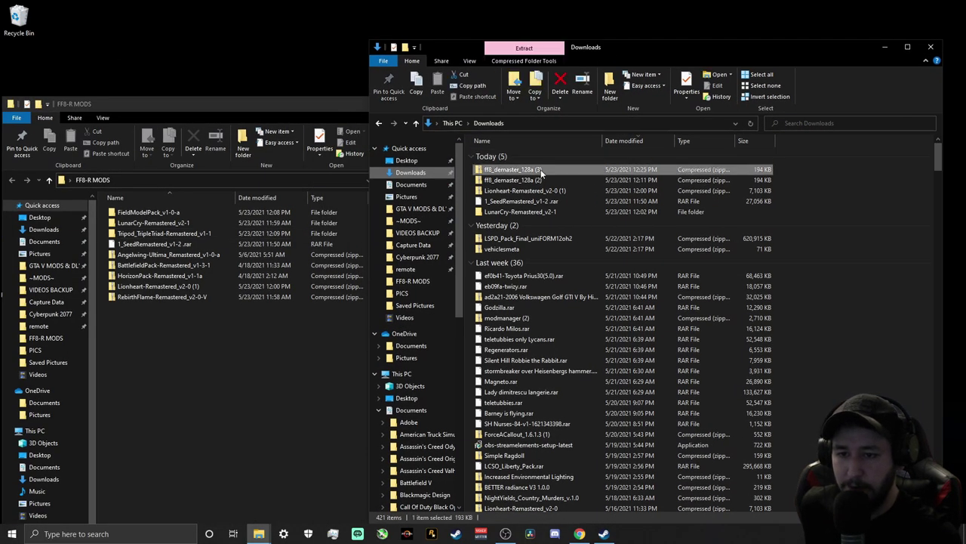
{"action": "left_click_drag", "start_coordinate": [541, 170], "coordinate": [519, 166]}
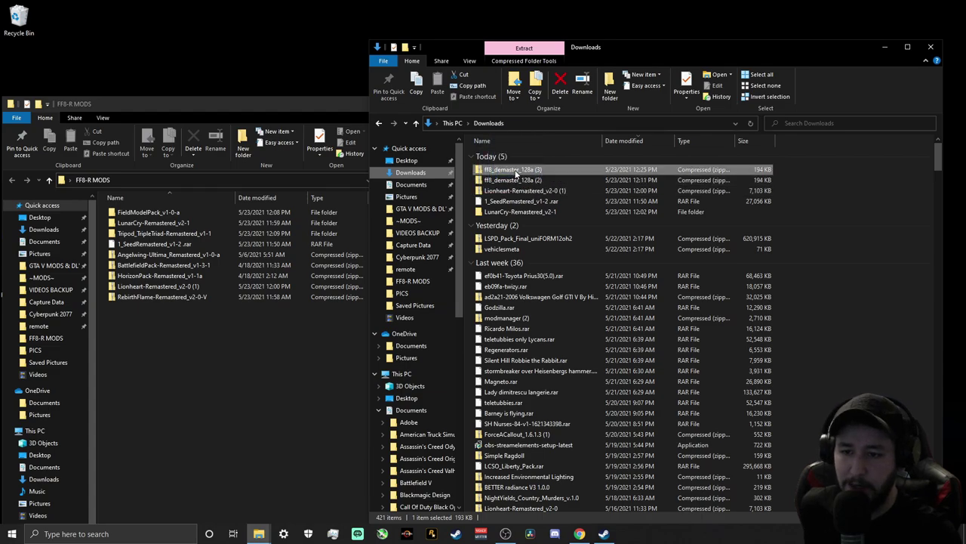
- Close the Downloads window and minimize FF8-R MODS
{"action": "left_click_drag", "start_coordinate": [675, 47], "coordinate": [575, 71]}
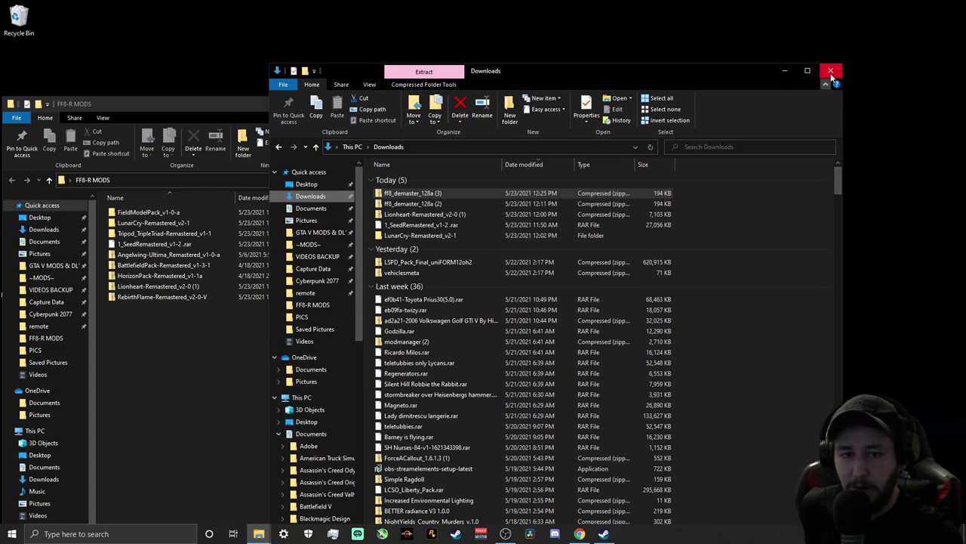
{"action": "left_click", "coordinate": [831, 72]}
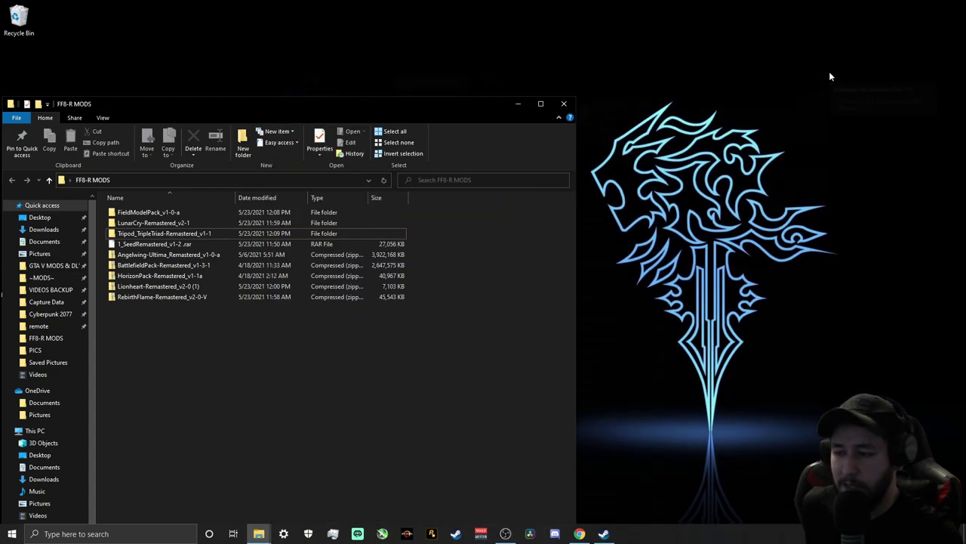
{"action": "left_click", "coordinate": [517, 105]}
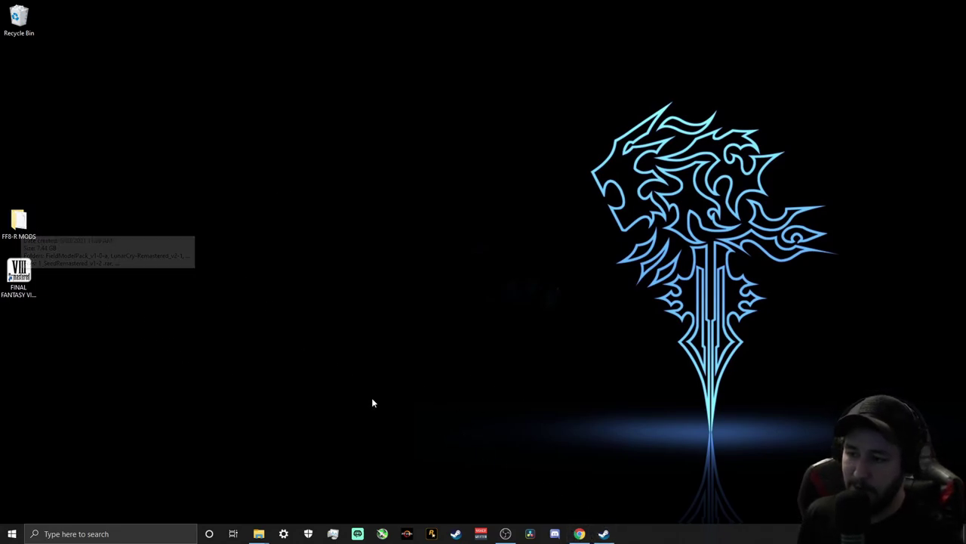
- Reload the Qhimm FF8 Remastered Mods Progress thread and scroll through the mod packs
{"action": "left_click", "coordinate": [581, 535]}
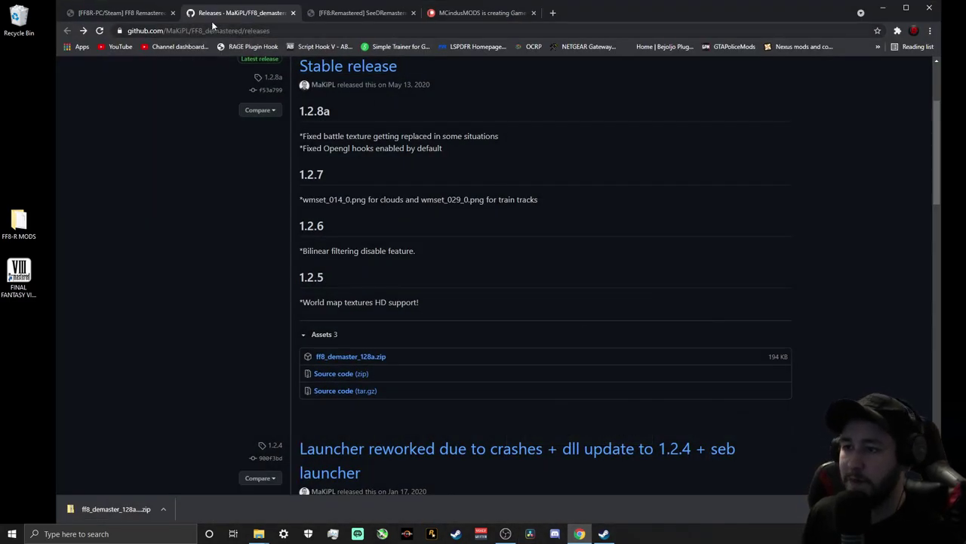
{"action": "left_click", "coordinate": [112, 13]}
{"action": "left_click_drag", "start_coordinate": [609, 12], "coordinate": [581, 21]}
{"action": "left_click", "coordinate": [338, 138]}
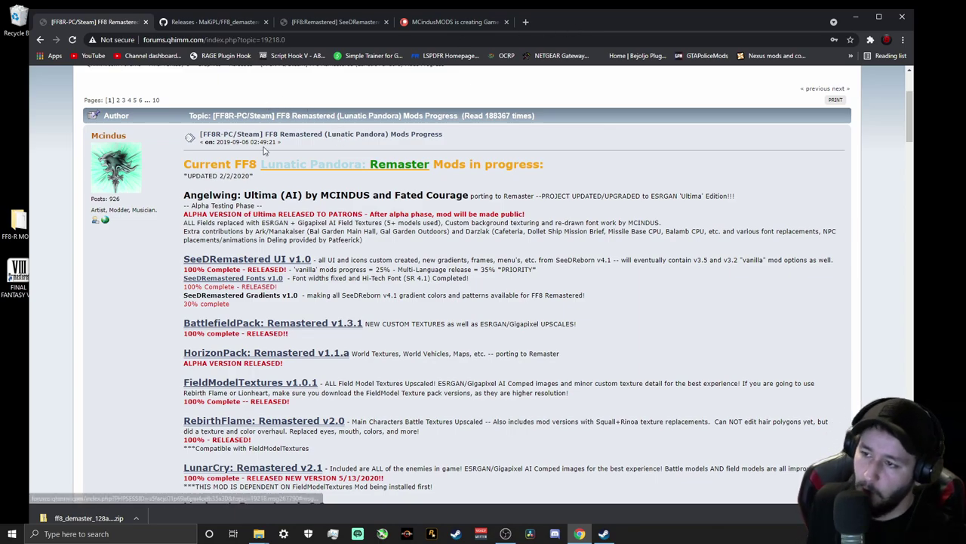
{"action": "scroll", "coordinate": [207, 164], "scroll_direction": "up", "scroll_amount": 3}
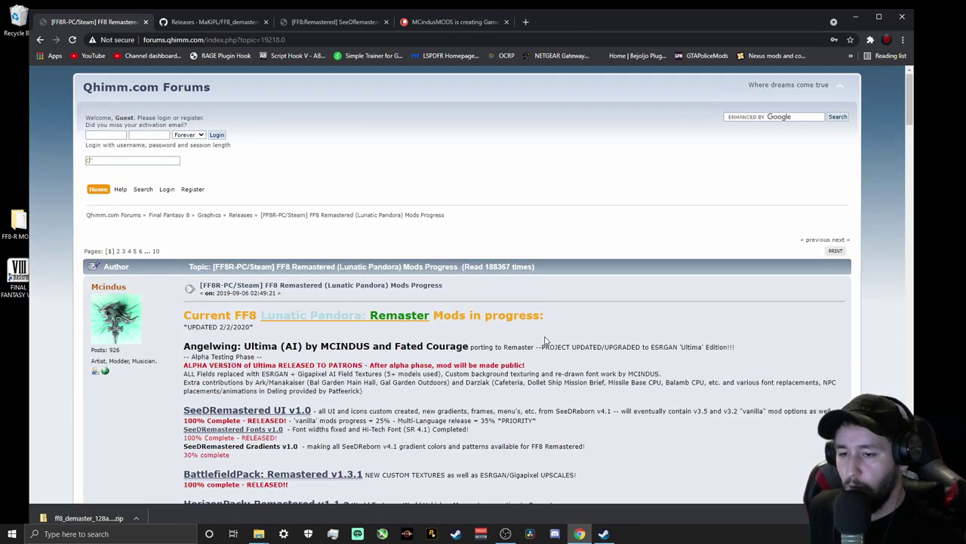
{"action": "scroll", "coordinate": [609, 319], "scroll_direction": "down", "scroll_amount": 2}
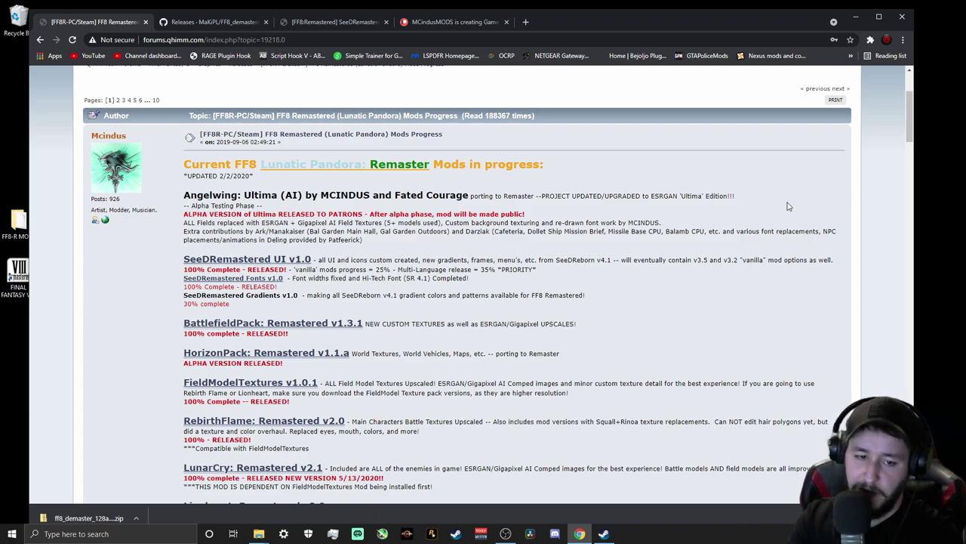
{"action": "scroll", "coordinate": [389, 196], "scroll_direction": "down", "scroll_amount": 2}
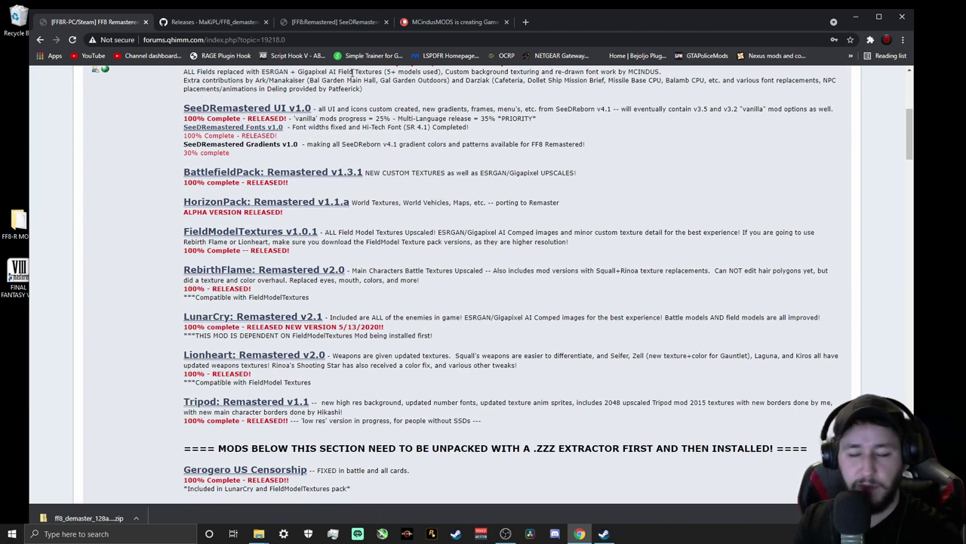
{"action": "scroll", "coordinate": [324, 162], "scroll_direction": "up", "scroll_amount": 2}
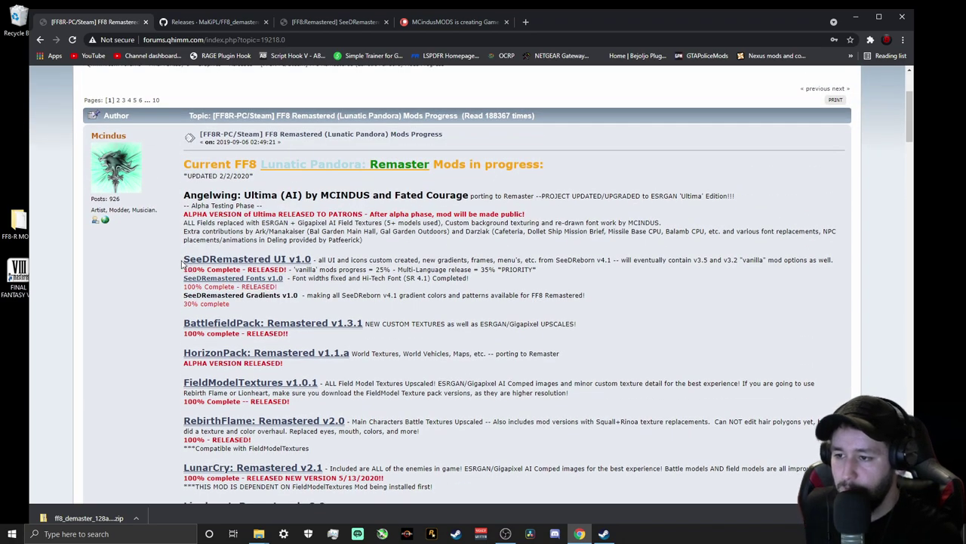
- Open the SeeDRemastered UI v1.0 topic and read through to its FULL v1.2, UI v1.0 and Font-Tech links
{"action": "left_click", "coordinate": [215, 259]}
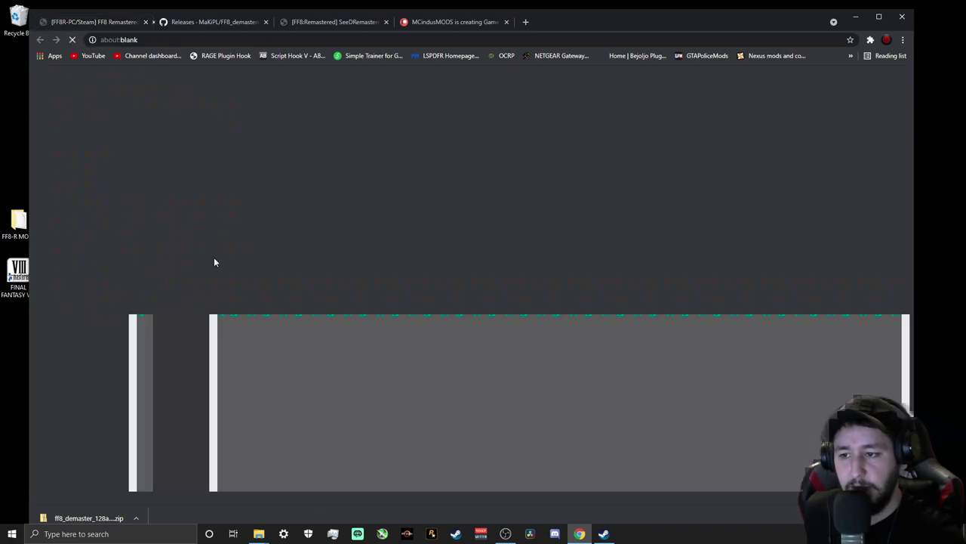
{"action": "scroll", "coordinate": [454, 292], "scroll_direction": "down", "scroll_amount": 2}
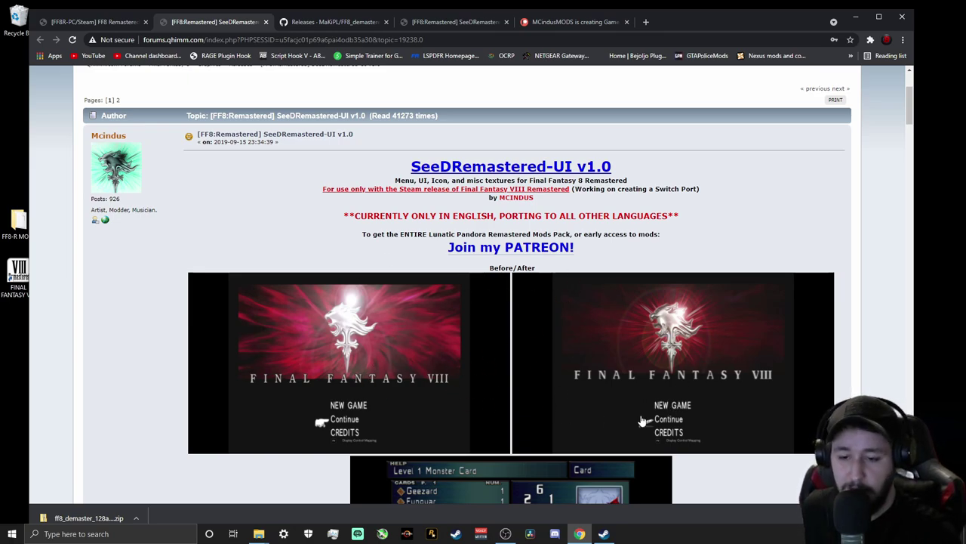
{"action": "scroll", "coordinate": [679, 377], "scroll_direction": "down", "scroll_amount": 2}
{"action": "scroll", "coordinate": [604, 215], "scroll_direction": "down", "scroll_amount": 2}
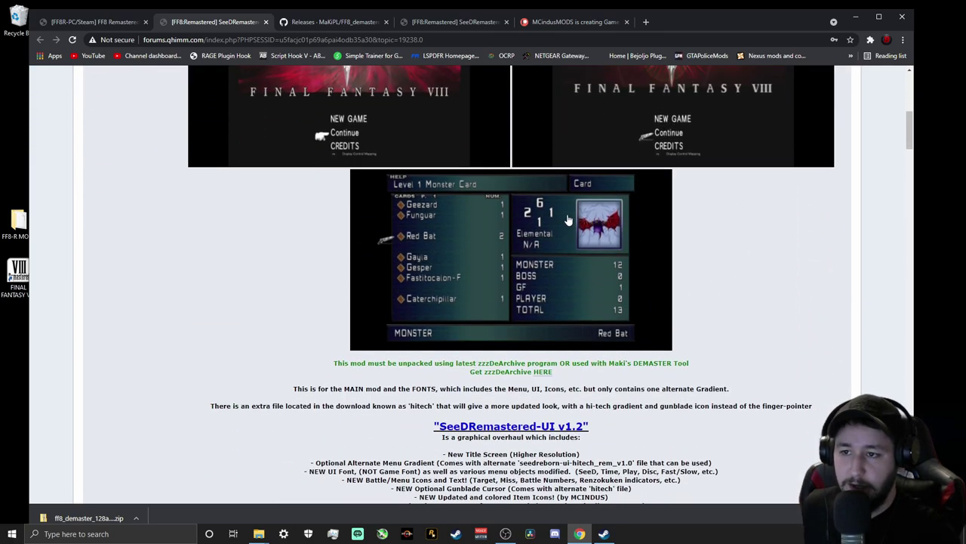
{"action": "scroll", "coordinate": [483, 264], "scroll_direction": "up", "scroll_amount": 4}
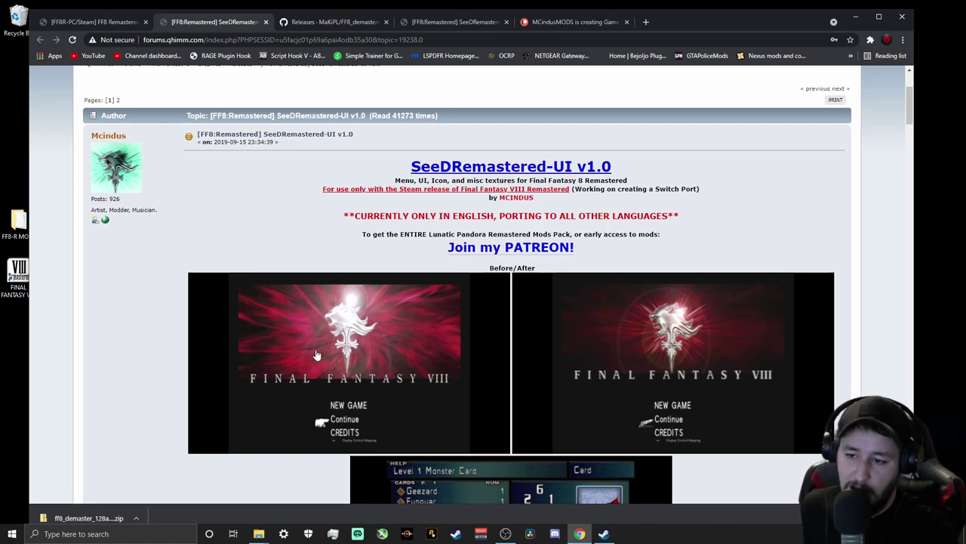
{"action": "scroll", "coordinate": [682, 381], "scroll_direction": "down", "scroll_amount": 2}
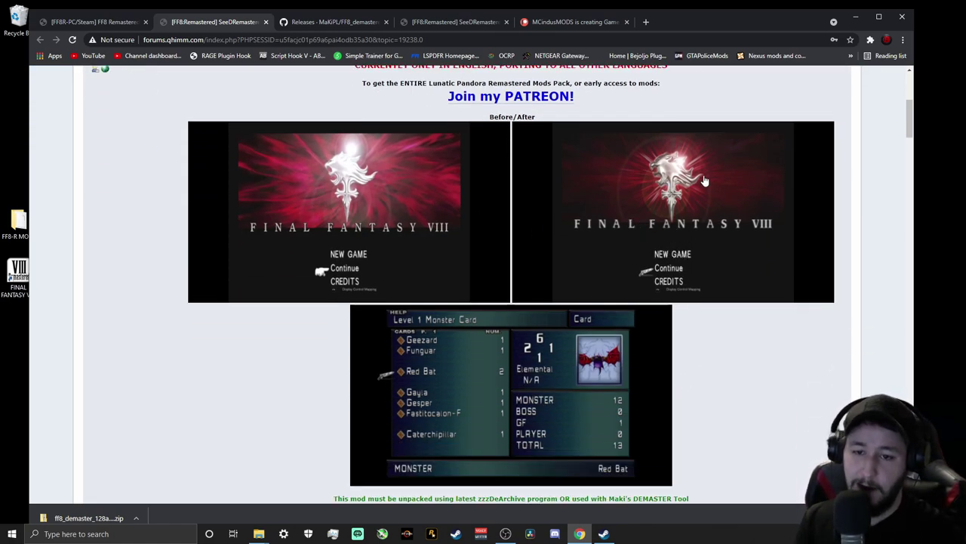
{"action": "scroll", "coordinate": [612, 322], "scroll_direction": "down", "scroll_amount": 2}
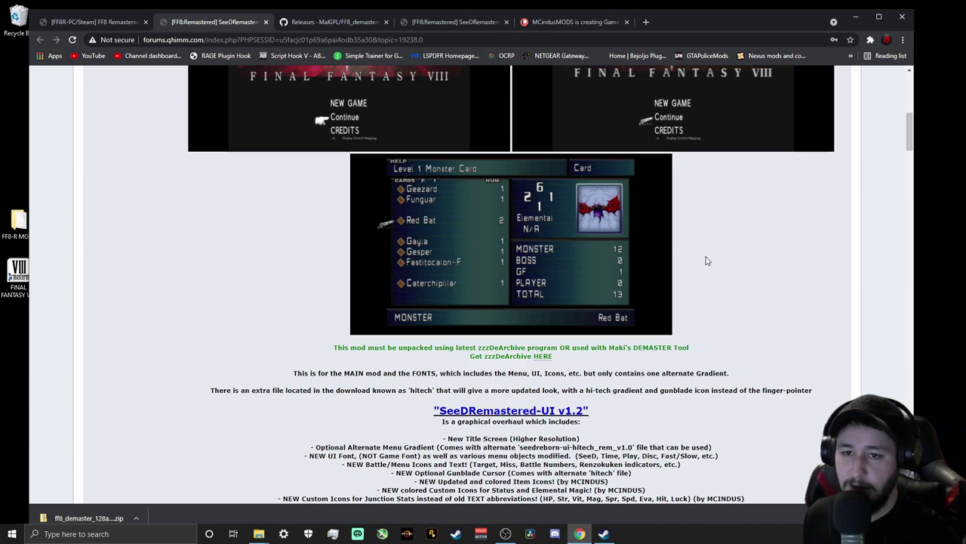
{"action": "scroll", "coordinate": [709, 256], "scroll_direction": "up", "scroll_amount": 2}
{"action": "scroll", "coordinate": [611, 314], "scroll_direction": "down", "scroll_amount": 4}
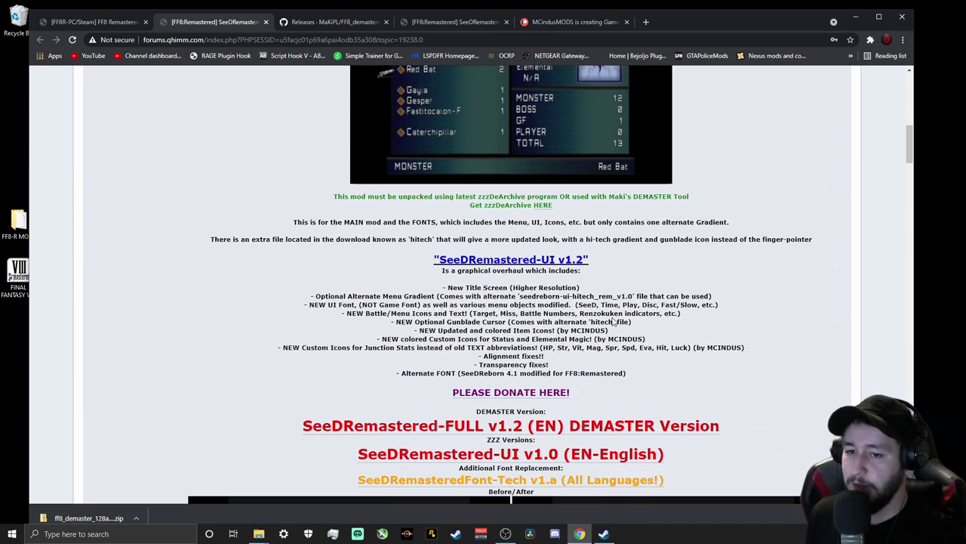
{"action": "scroll", "coordinate": [528, 271], "scroll_direction": "down", "scroll_amount": 2}
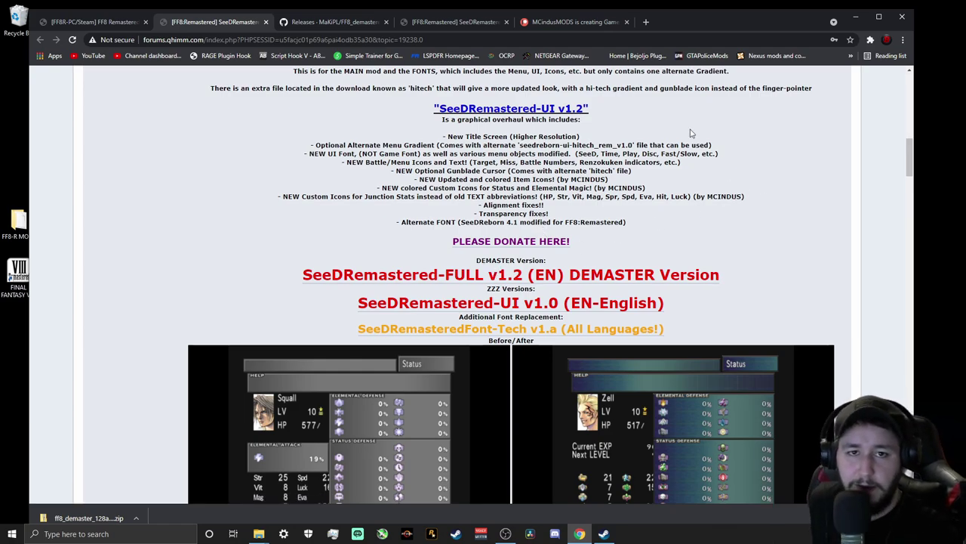
{"action": "scroll", "coordinate": [619, 197], "scroll_direction": "up", "scroll_amount": 2}
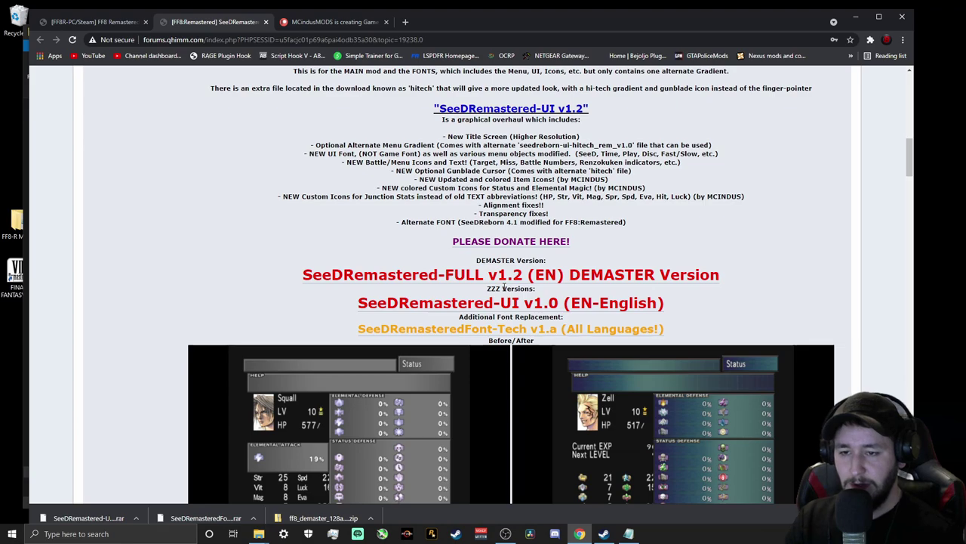
{"action": "scroll", "coordinate": [504, 285], "scroll_direction": "up", "scroll_amount": 2}
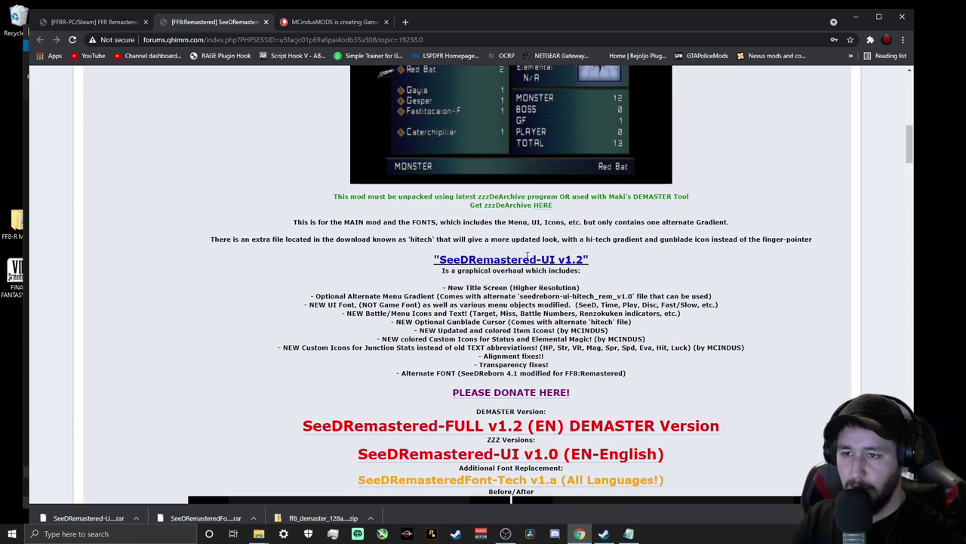
{"action": "scroll", "coordinate": [510, 202], "scroll_direction": "up", "scroll_amount": 2}
{"action": "scroll", "coordinate": [539, 281], "scroll_direction": "down", "scroll_amount": 2}
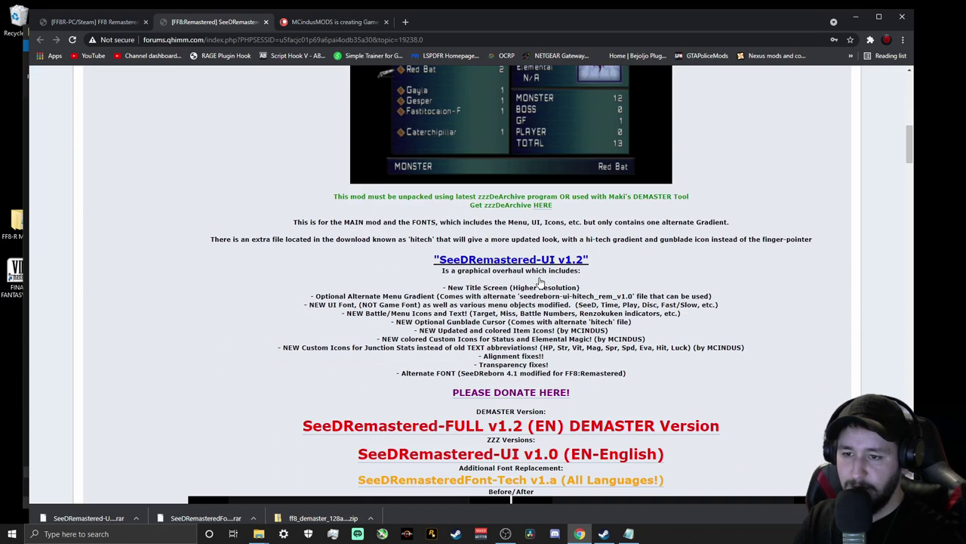
{"action": "scroll", "coordinate": [663, 340], "scroll_direction": "up", "scroll_amount": 2}
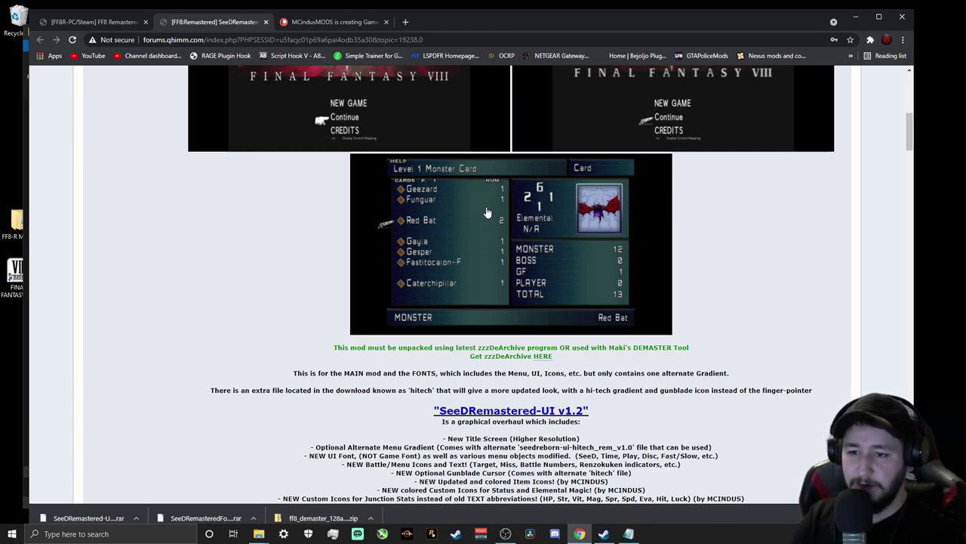
{"action": "scroll", "coordinate": [524, 323], "scroll_direction": "down", "scroll_amount": 4}
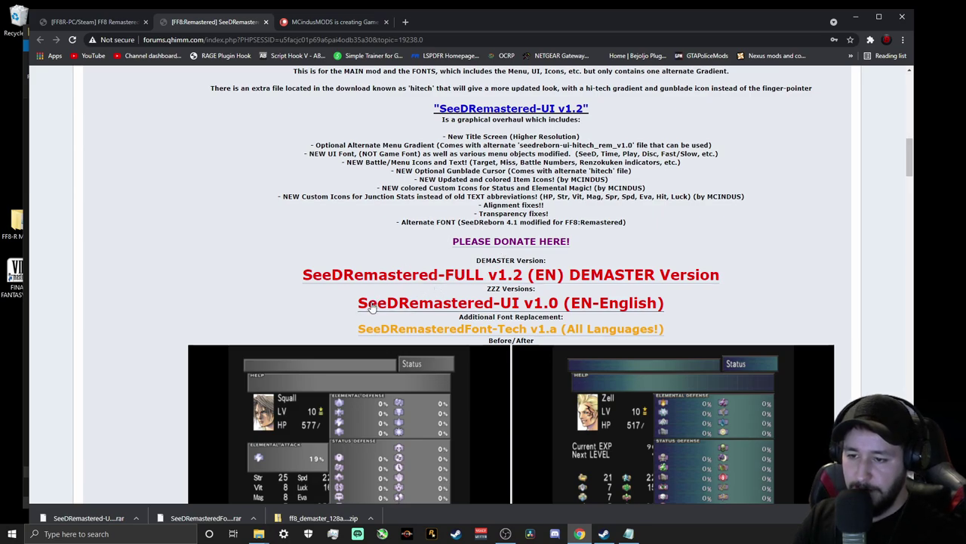
- Download SeeDRemastered-UI_v1-0.rar (EN) from MEGA, then return to the forum topic while it completes
{"action": "left_click", "coordinate": [498, 302]}
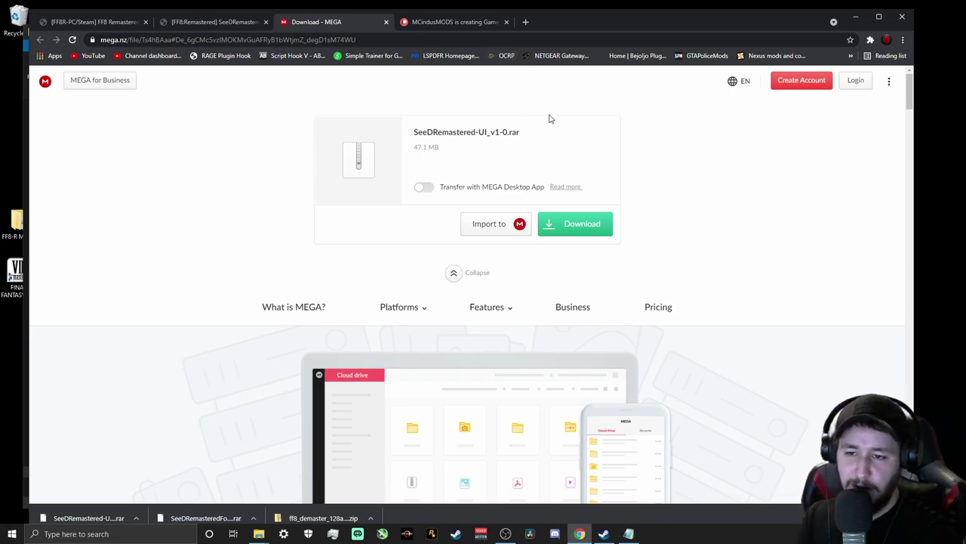
{"action": "left_click", "coordinate": [570, 225]}
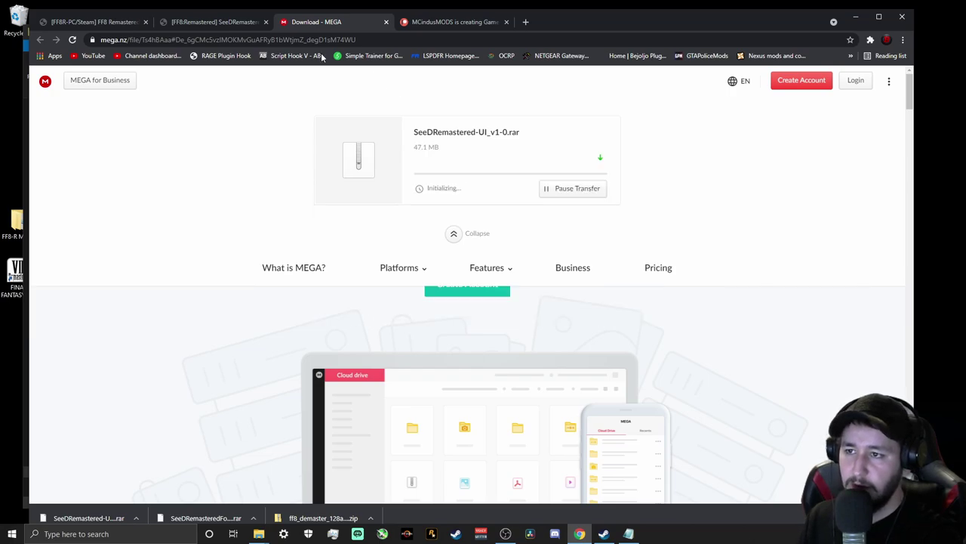
{"action": "left_click", "coordinate": [215, 23]}
{"action": "scroll", "coordinate": [473, 276], "scroll_direction": "down", "scroll_amount": 5}
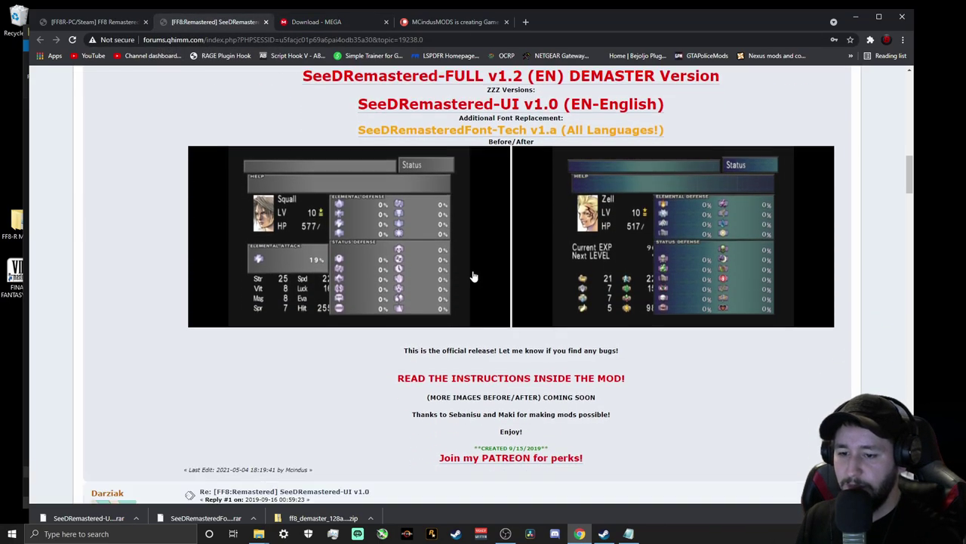
{"action": "scroll", "coordinate": [473, 277], "scroll_direction": "down", "scroll_amount": 3}
{"action": "scroll", "coordinate": [474, 272], "scroll_direction": "up", "scroll_amount": 2}
{"action": "scroll", "coordinate": [474, 270], "scroll_direction": "down", "scroll_amount": 2}
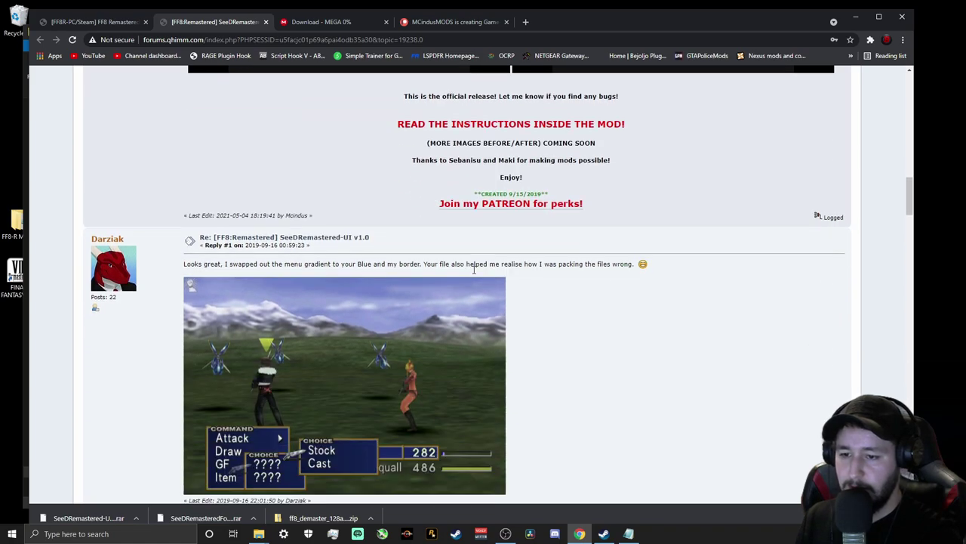
{"action": "scroll", "coordinate": [474, 269], "scroll_direction": "up", "scroll_amount": 10}
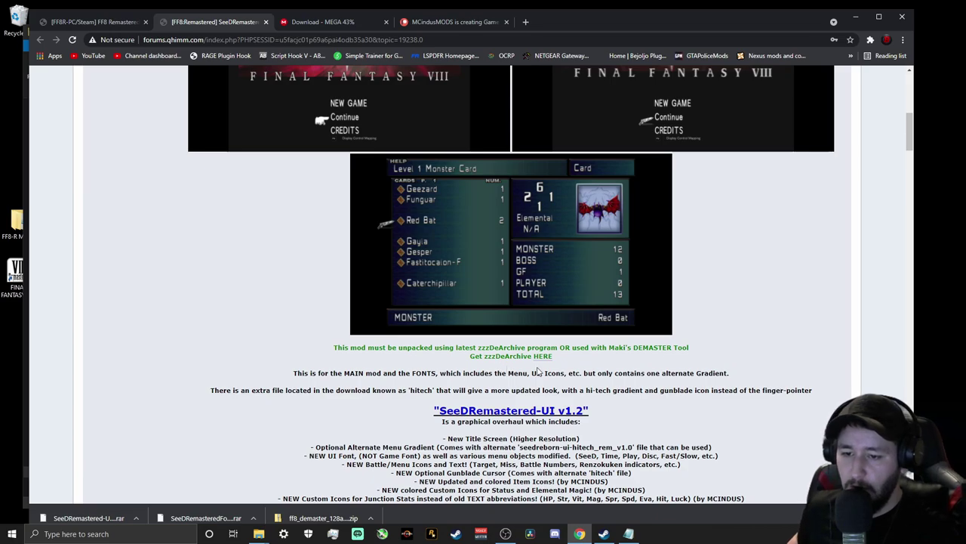
{"action": "scroll", "coordinate": [542, 362], "scroll_direction": "down", "scroll_amount": 2}
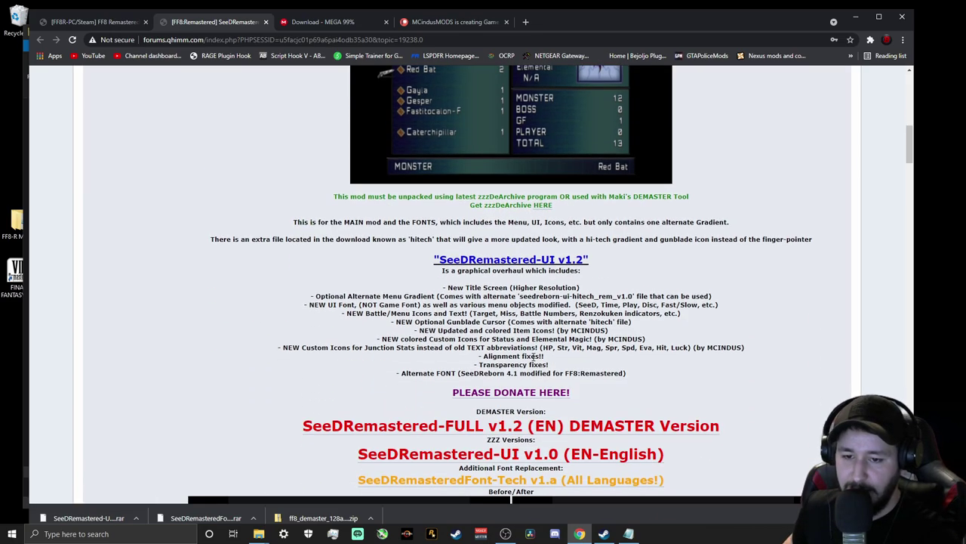
{"action": "scroll", "coordinate": [540, 204], "scroll_direction": "up", "scroll_amount": 2}
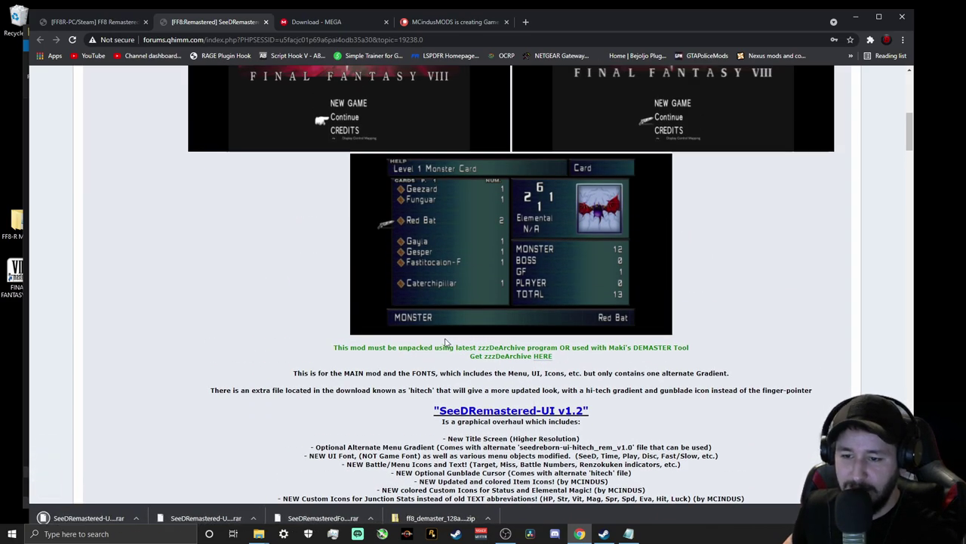
- Follow the zzzDeArchive link to its GitHub releases and download zzzDeArchive_0_1_7_5.zip
{"action": "left_click", "coordinate": [542, 357]}
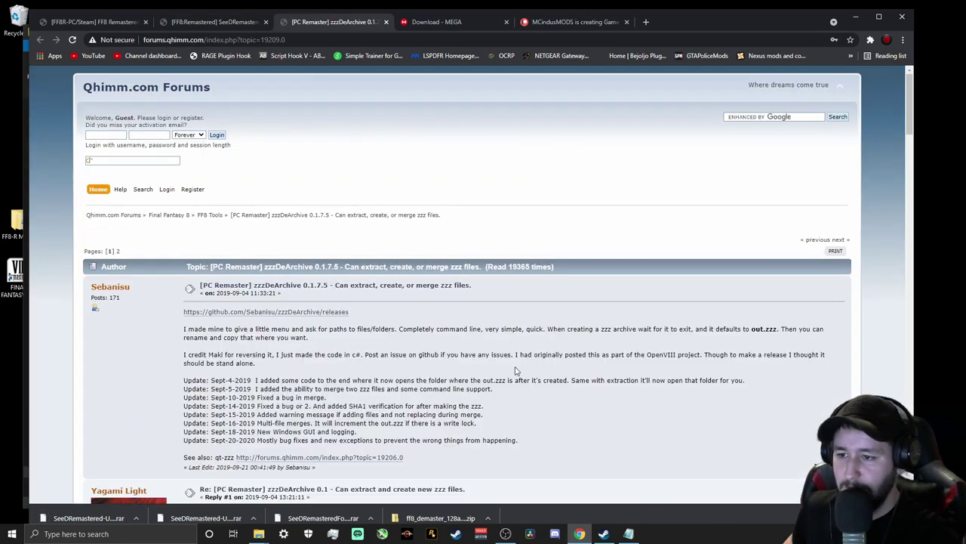
{"action": "left_click", "coordinate": [222, 312]}
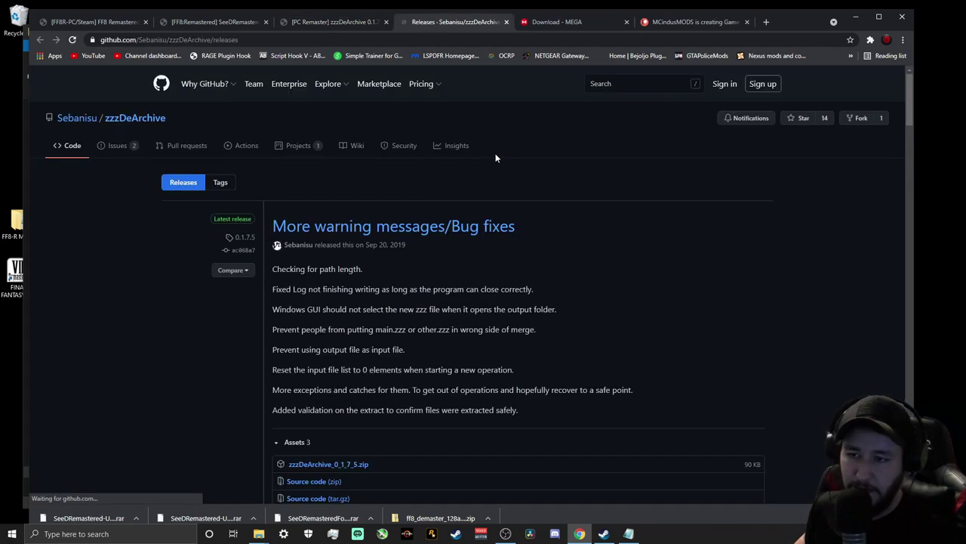
{"action": "scroll", "coordinate": [361, 231], "scroll_direction": "down", "scroll_amount": 2}
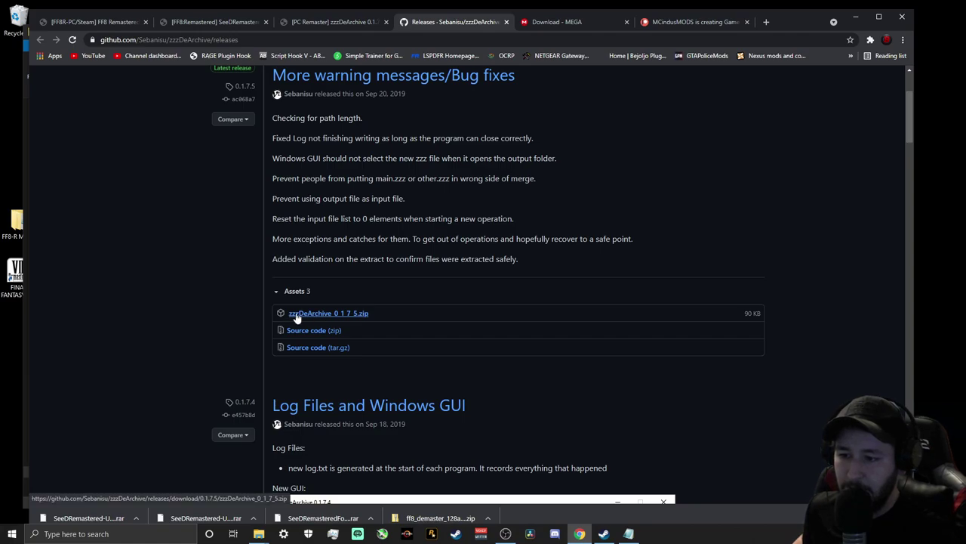
{"action": "scroll", "coordinate": [319, 317], "scroll_direction": "up", "scroll_amount": 2}
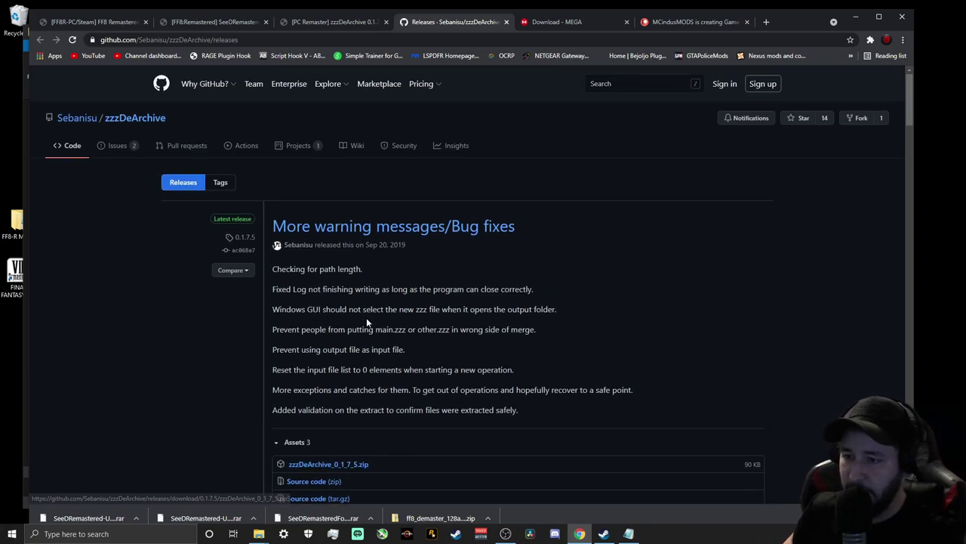
{"action": "scroll", "coordinate": [367, 317], "scroll_direction": "down", "scroll_amount": 2}
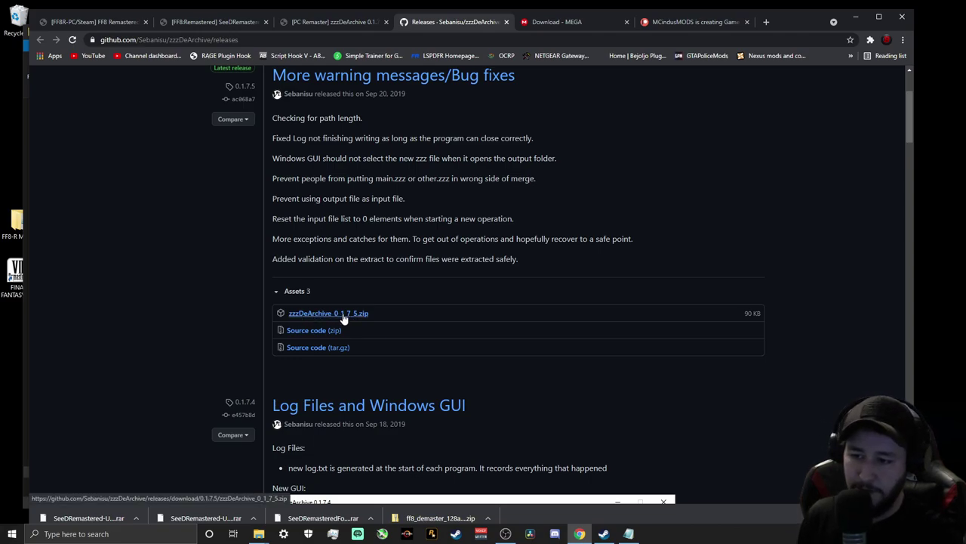
{"action": "left_click", "coordinate": [310, 315]}
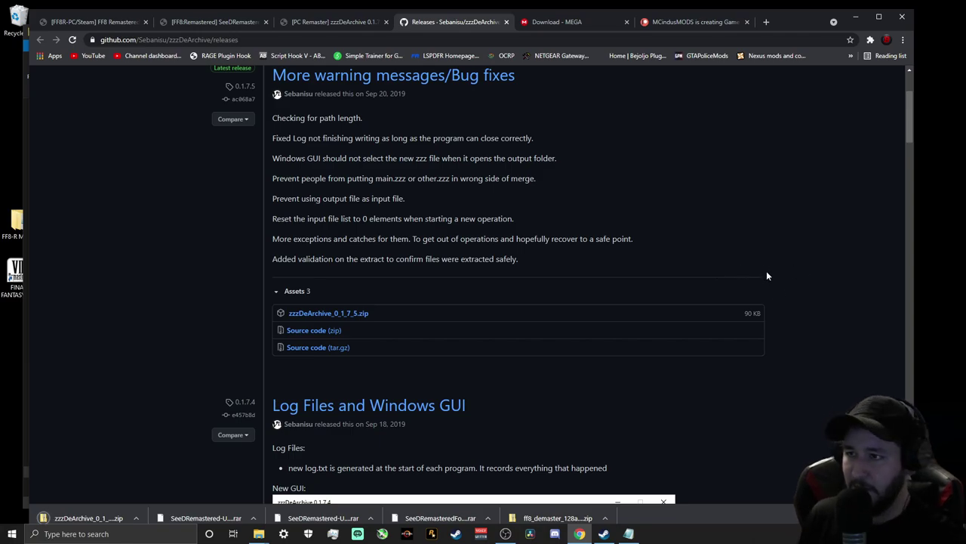
{"action": "scroll", "coordinate": [754, 268], "scroll_direction": "up", "scroll_amount": 3}
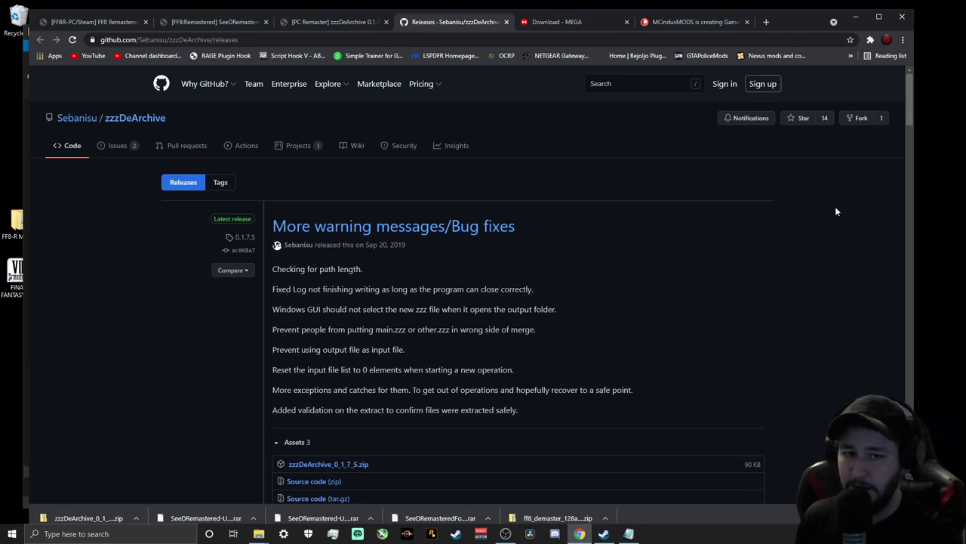
{"action": "scroll", "coordinate": [351, 241], "scroll_direction": "down", "scroll_amount": 4}
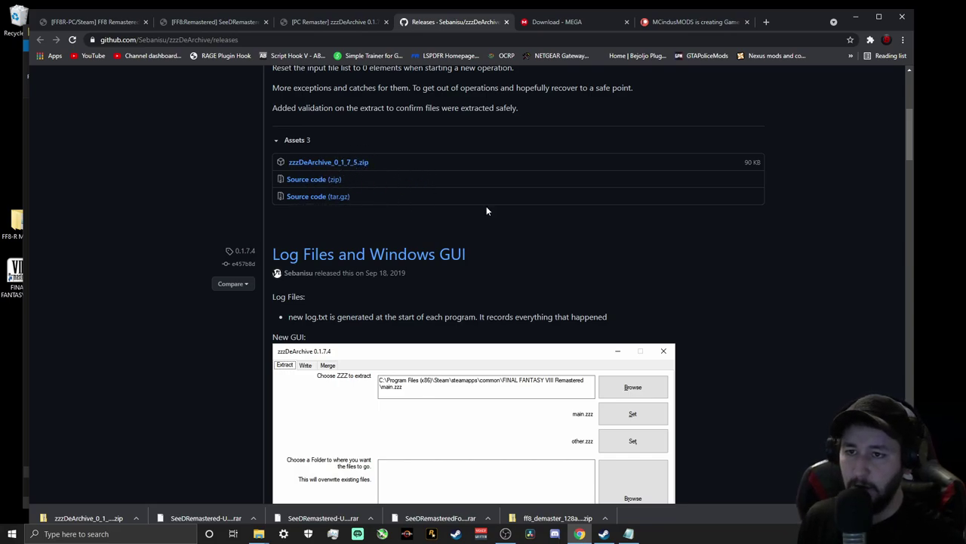
{"action": "scroll", "coordinate": [487, 210], "scroll_direction": "up", "scroll_amount": 4}
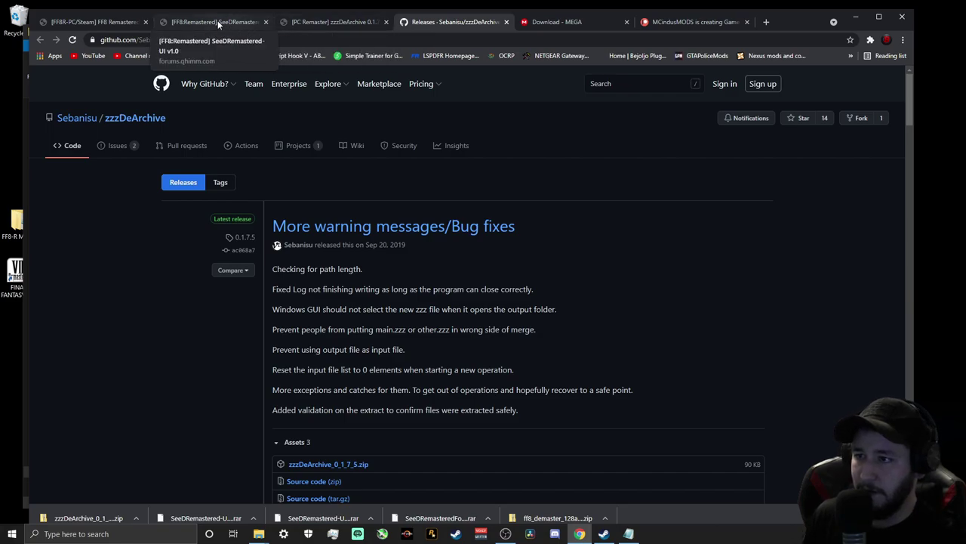
- Open the BattlefieldPack: Remastered v1.3.1 topic and start its download
{"action": "left_click", "coordinate": [203, 23]}
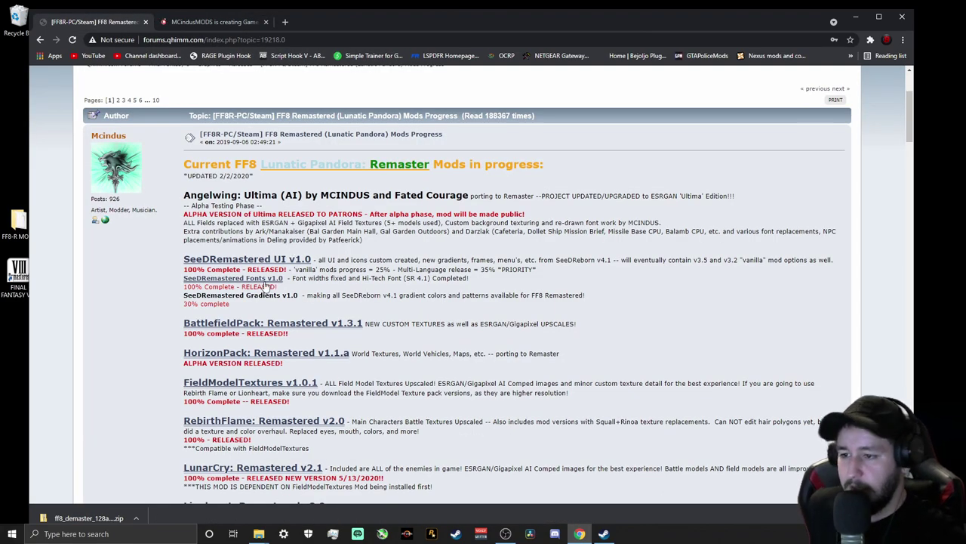
{"action": "left_click", "coordinate": [216, 324]}
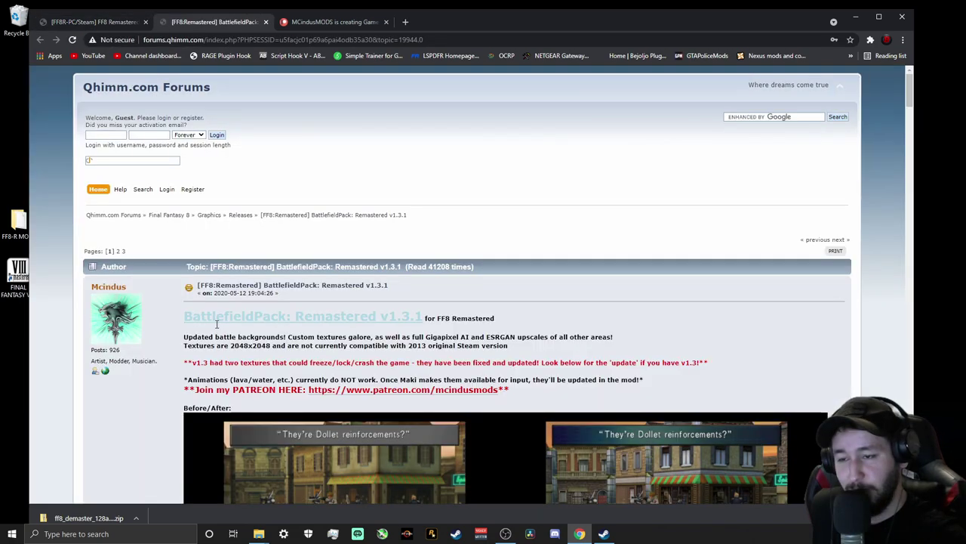
{"action": "scroll", "coordinate": [355, 329], "scroll_direction": "down", "scroll_amount": 3}
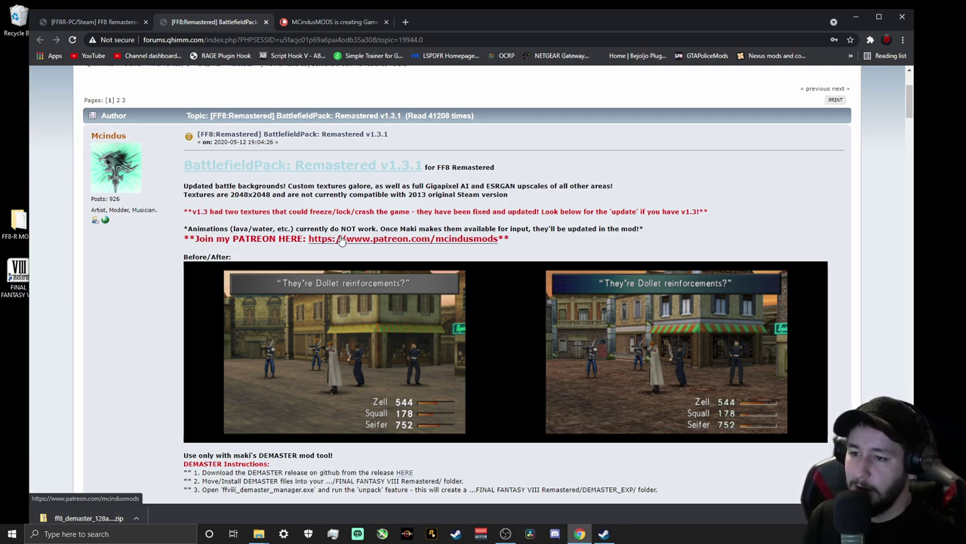
{"action": "scroll", "coordinate": [324, 251], "scroll_direction": "down", "scroll_amount": 2}
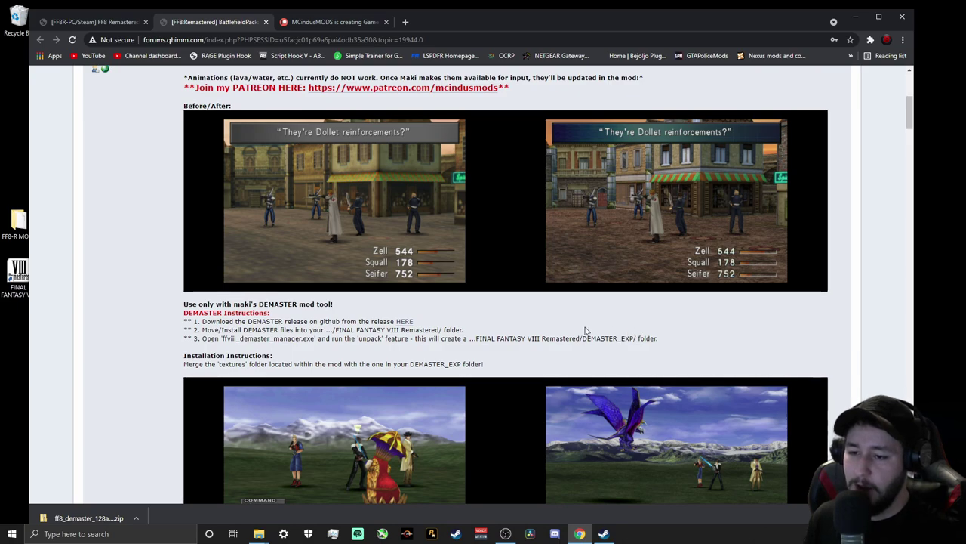
{"action": "scroll", "coordinate": [585, 327], "scroll_direction": "down", "scroll_amount": 2}
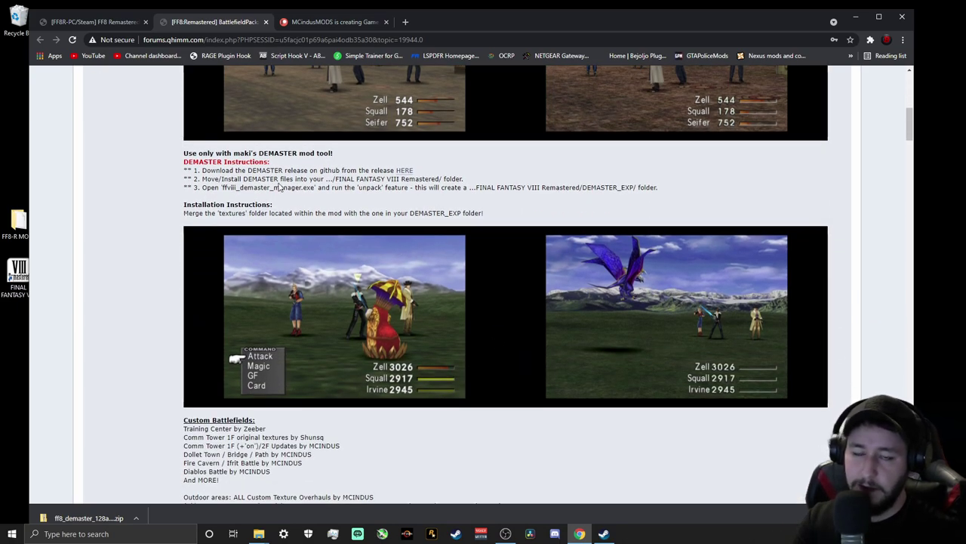
{"action": "scroll", "coordinate": [280, 326], "scroll_direction": "down", "scroll_amount": 2}
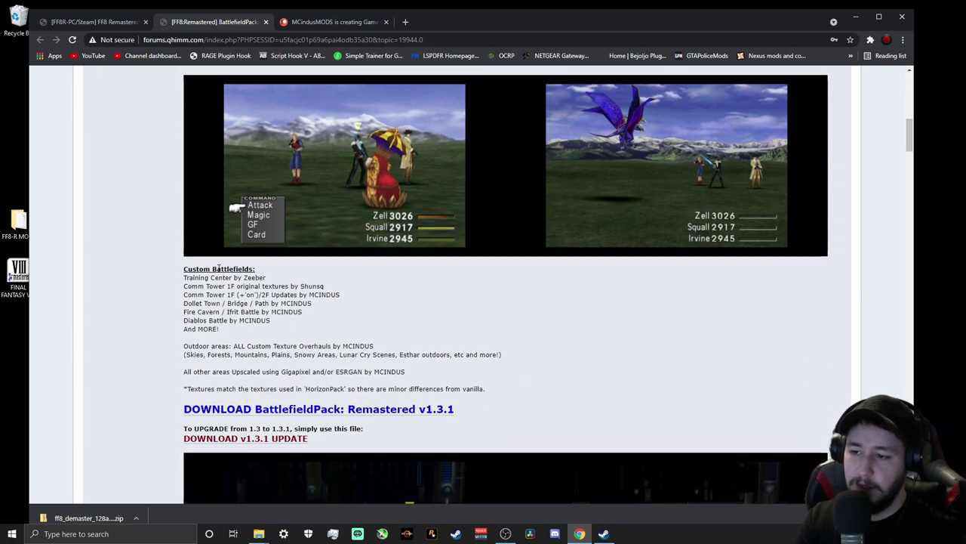
{"action": "scroll", "coordinate": [234, 268], "scroll_direction": "down", "scroll_amount": 2}
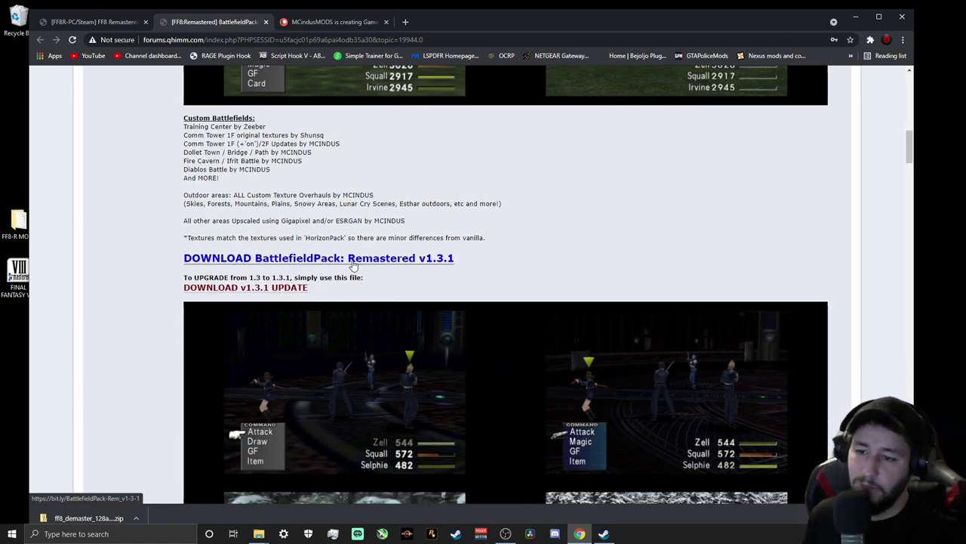
{"action": "left_click", "coordinate": [295, 257]}
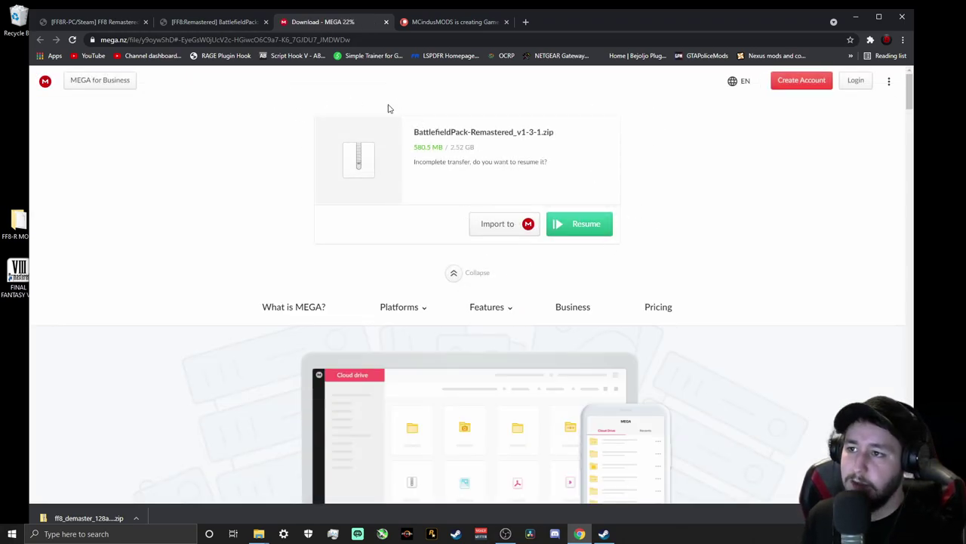
- Return to the Mods Progress tab and close the BattlefieldPack and MEGA tabs
{"action": "left_click", "coordinate": [111, 26]}
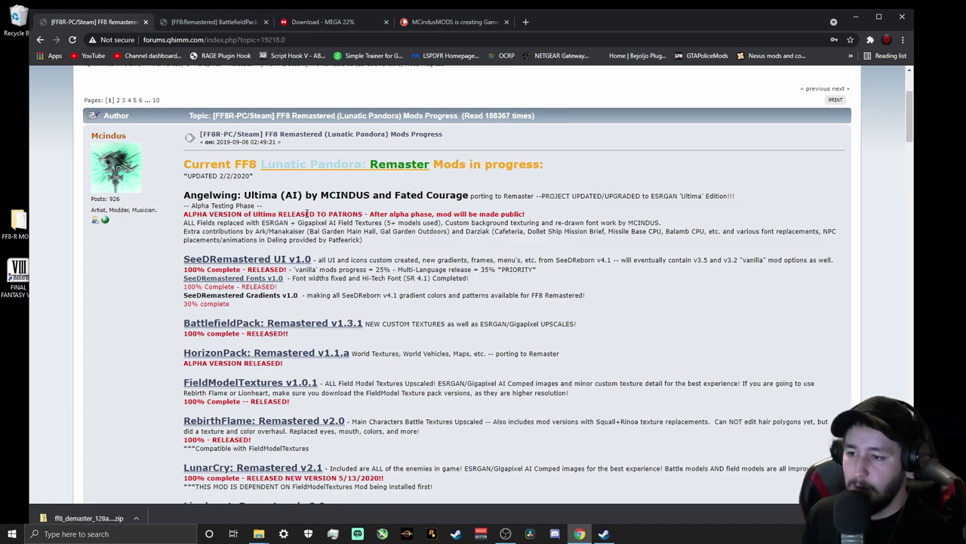
{"action": "left_click", "coordinate": [266, 23]}
{"action": "left_click", "coordinate": [266, 23]}
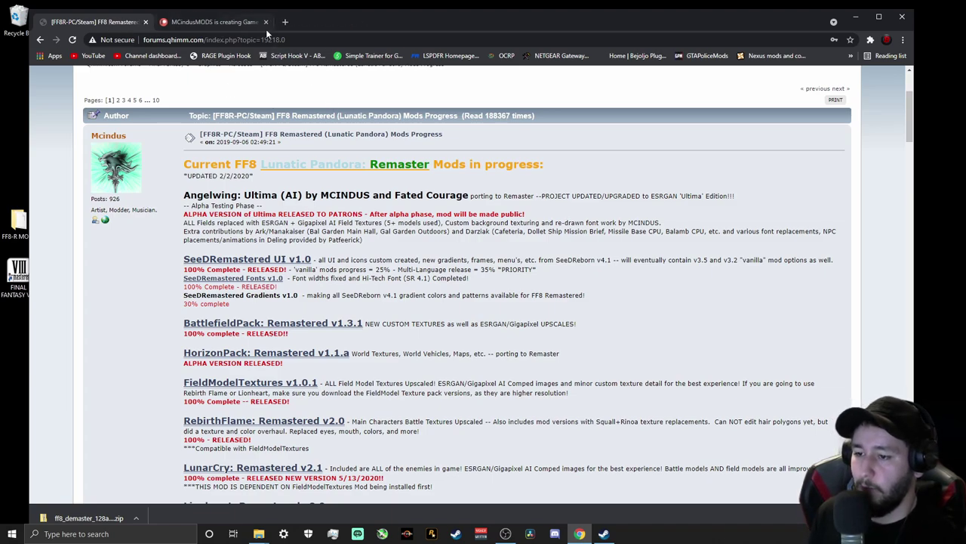
- Open the HorizonPack: Remastered topic and start the v1.1.a (Remastered 2019) MEGA download link
{"action": "left_click", "coordinate": [226, 354]}
{"action": "scroll", "coordinate": [373, 410], "scroll_direction": "down", "scroll_amount": 3}
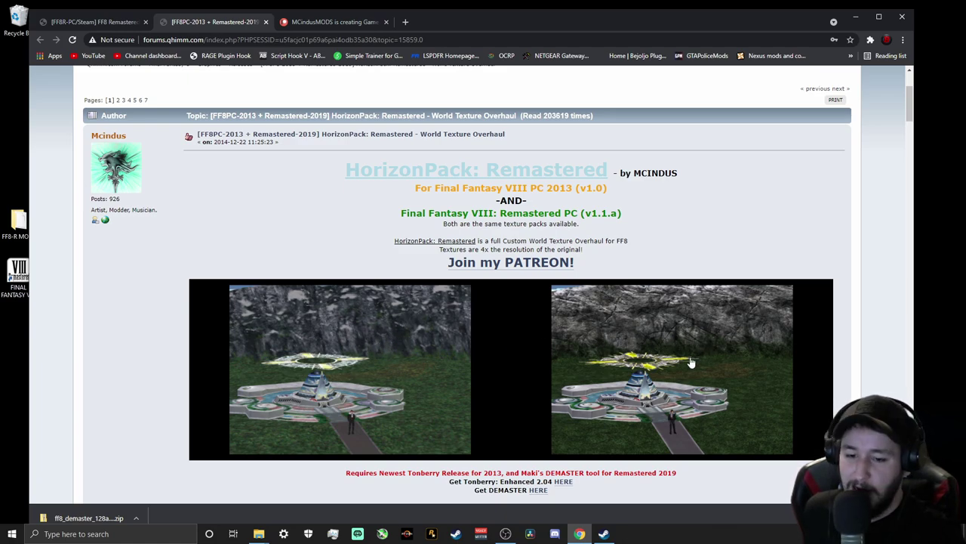
{"action": "scroll", "coordinate": [671, 388], "scroll_direction": "down", "scroll_amount": 3}
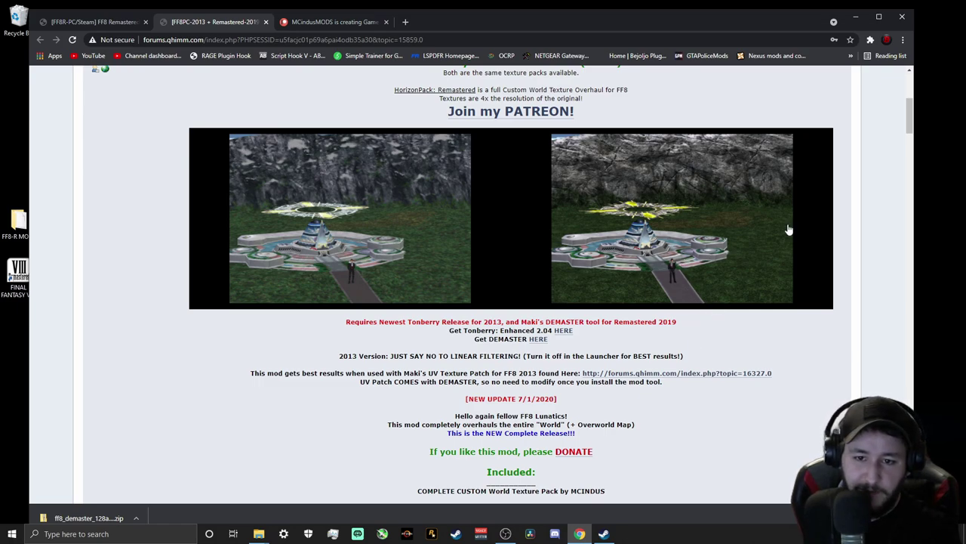
{"action": "scroll", "coordinate": [691, 287], "scroll_direction": "down", "scroll_amount": 2}
{"action": "scroll", "coordinate": [500, 322], "scroll_direction": "down", "scroll_amount": 2}
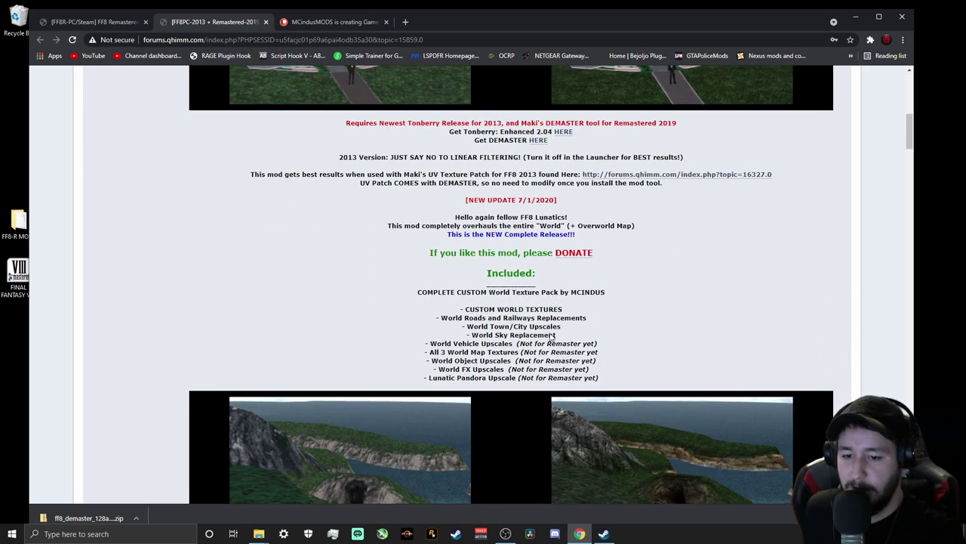
{"action": "scroll", "coordinate": [496, 195], "scroll_direction": "down", "scroll_amount": 2}
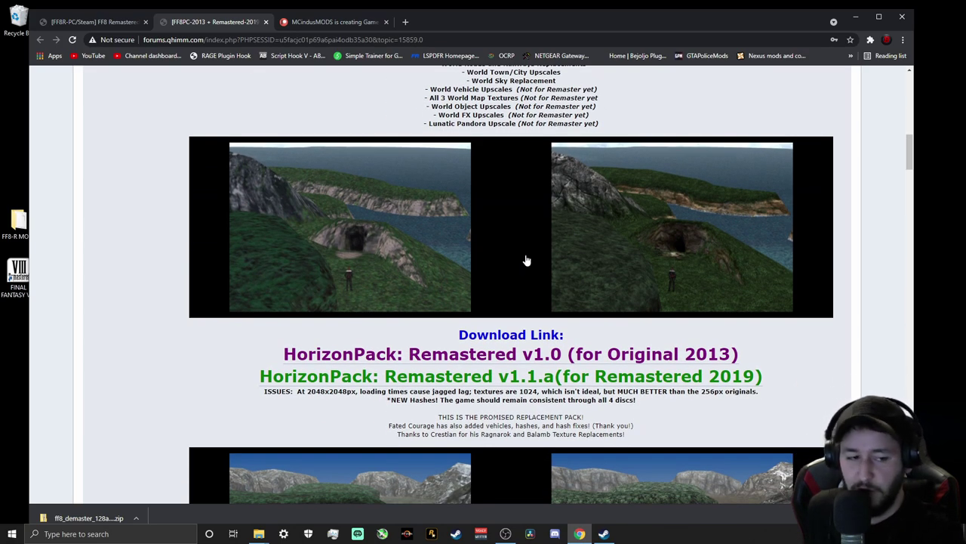
{"action": "scroll", "coordinate": [527, 261], "scroll_direction": "down", "scroll_amount": 2}
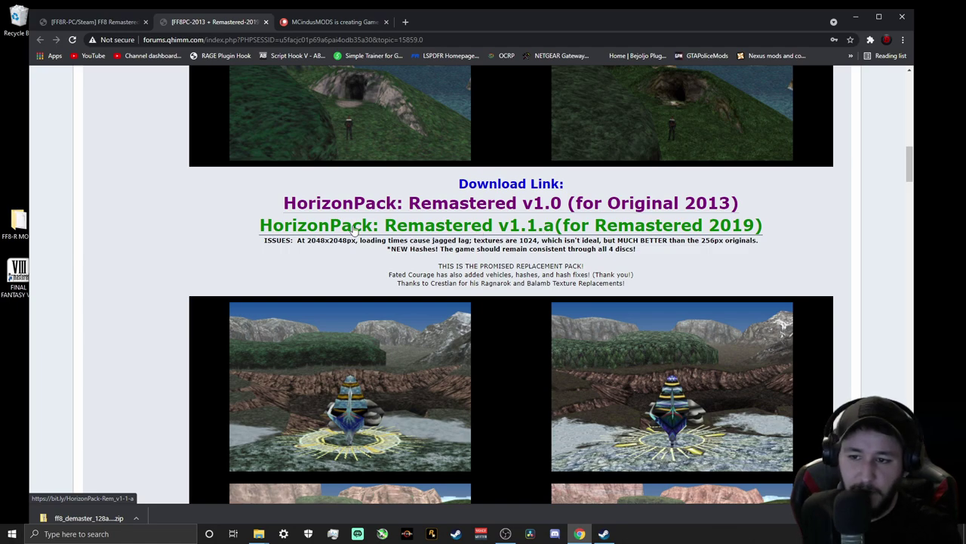
{"action": "left_click", "coordinate": [556, 230]}
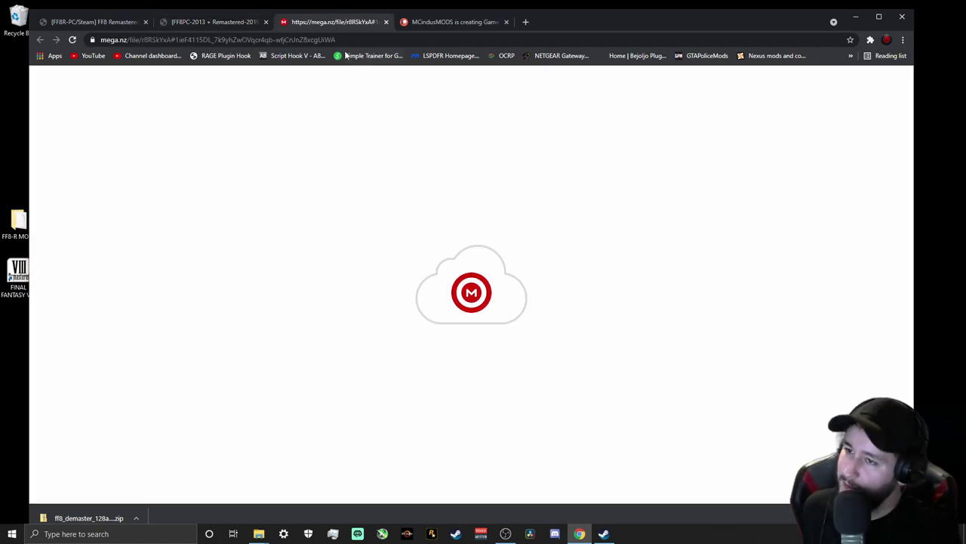